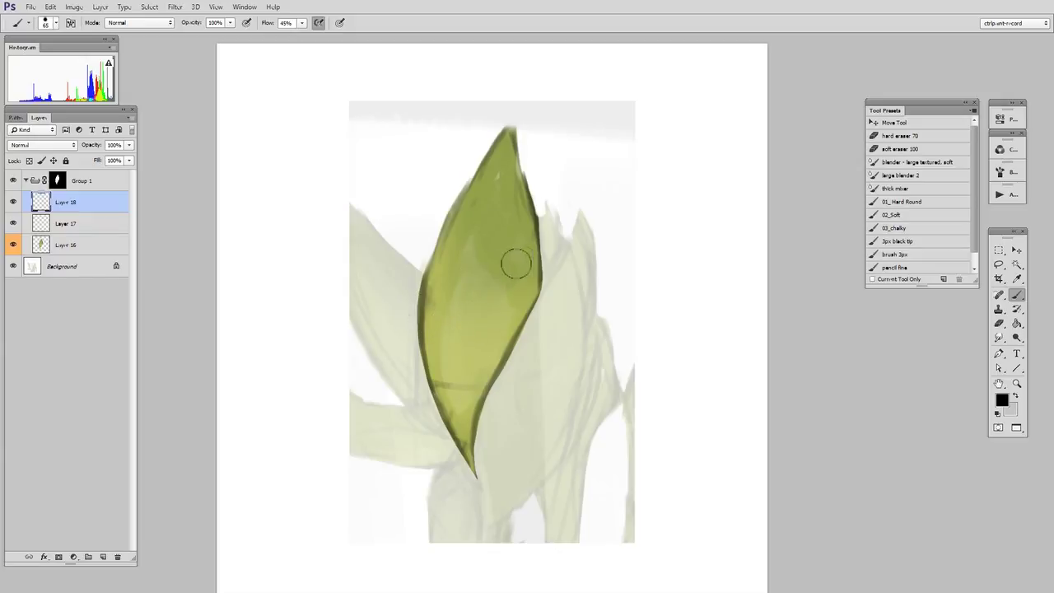
Choose the 03_chalky brush preset and shade the leaf's tip with a darker green on Layer 18.
mouse_move(512, 252)
left_mouse_down()
mouse_move(528, 252)
mouse_move(537, 231)
mouse_move(520, 253)
left_mouse_up()
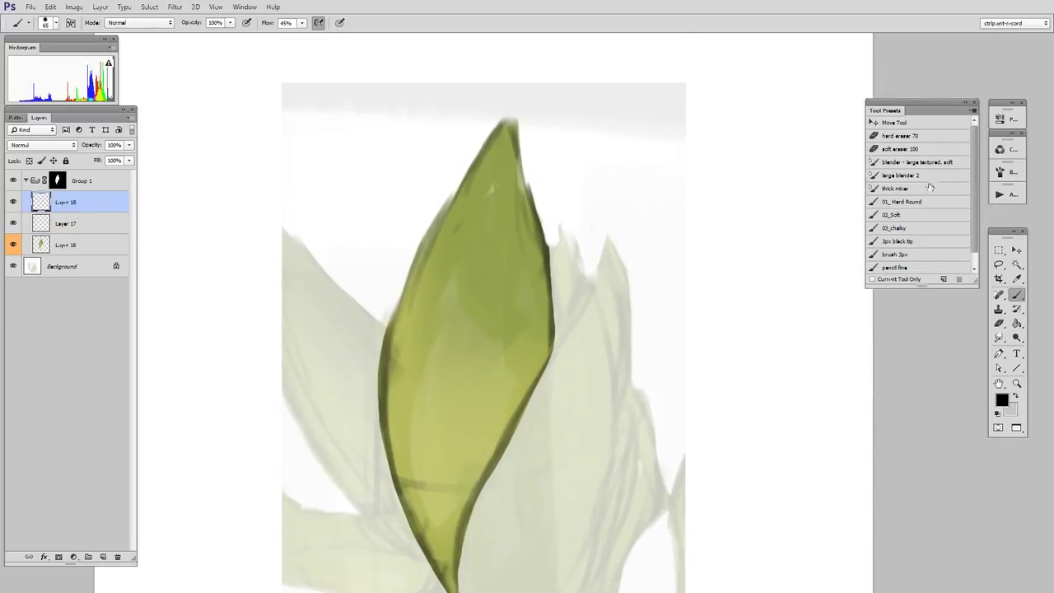
left_click(916, 242)
left_click(898, 228)
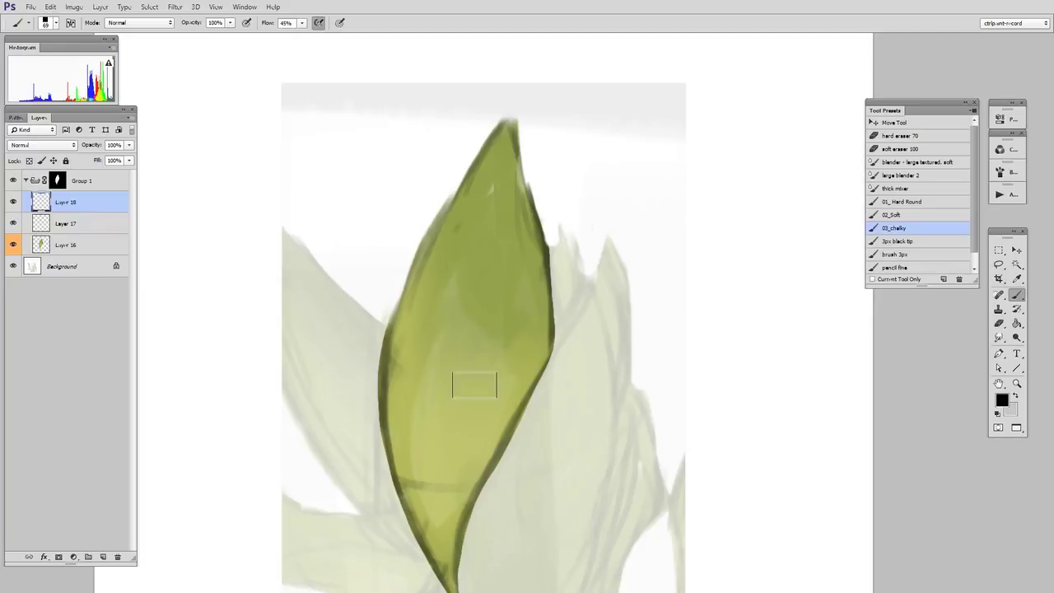
left_click_drag(498, 167, 516, 165)
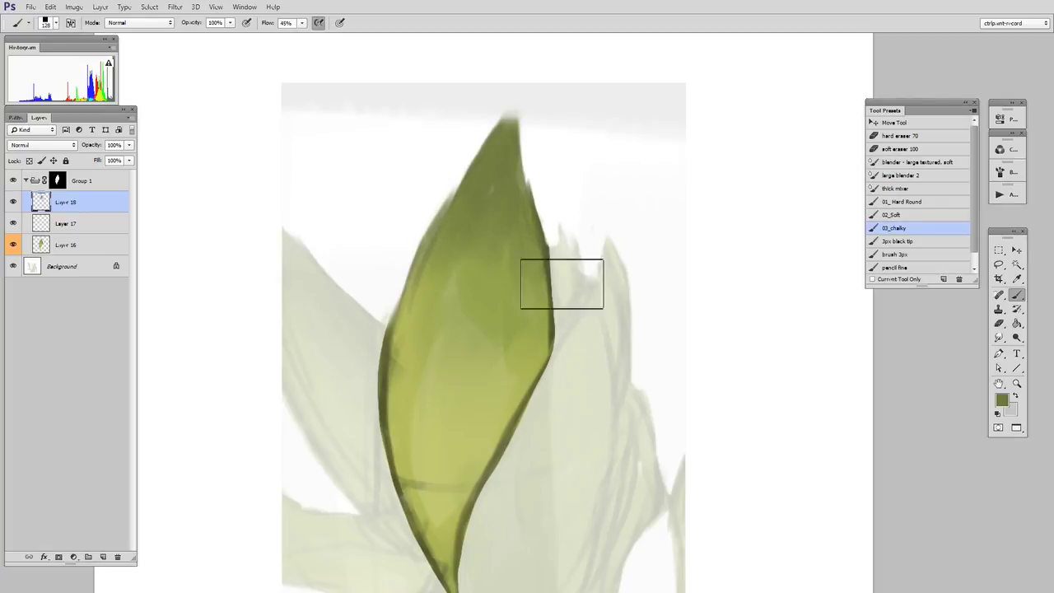
Blend the upper half of the leaf with sampled greens, using a progressively smaller brush.
key("[")
left_click(430, 287, "alt")
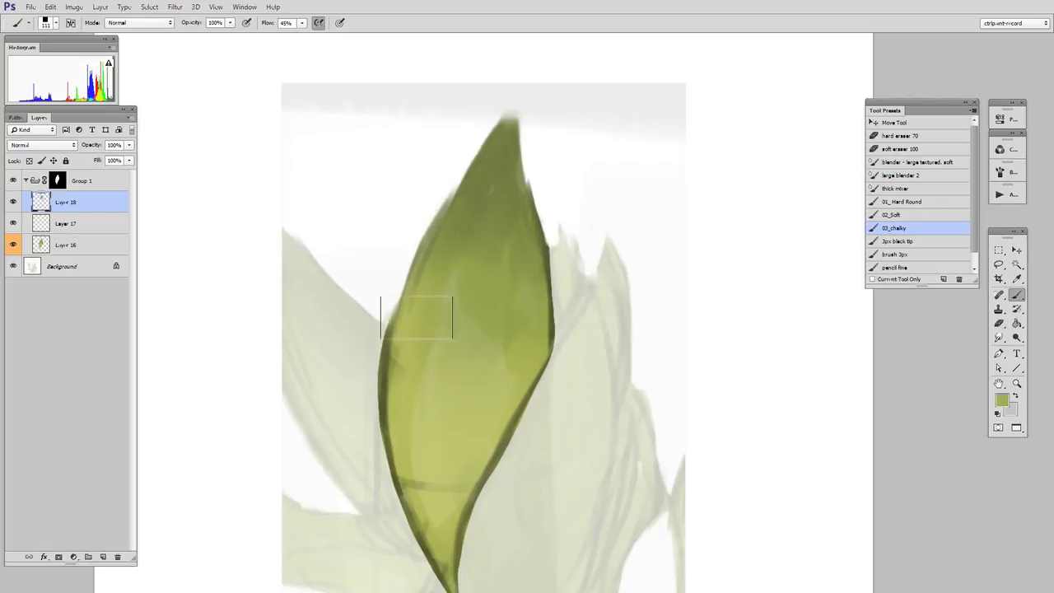
key("bracketleft")
key("bracketleft")
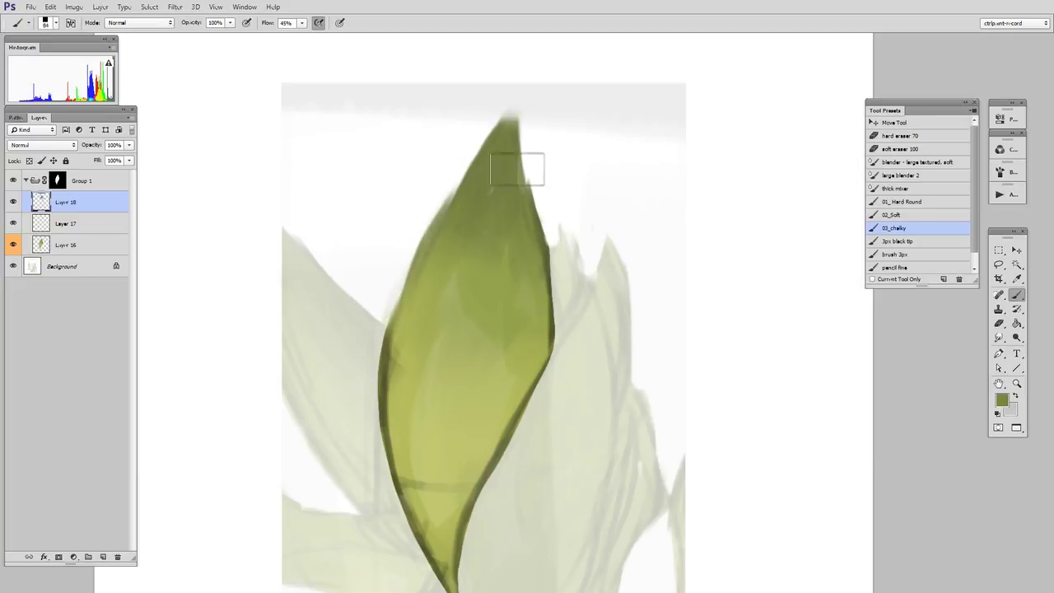
key("bracketleft")
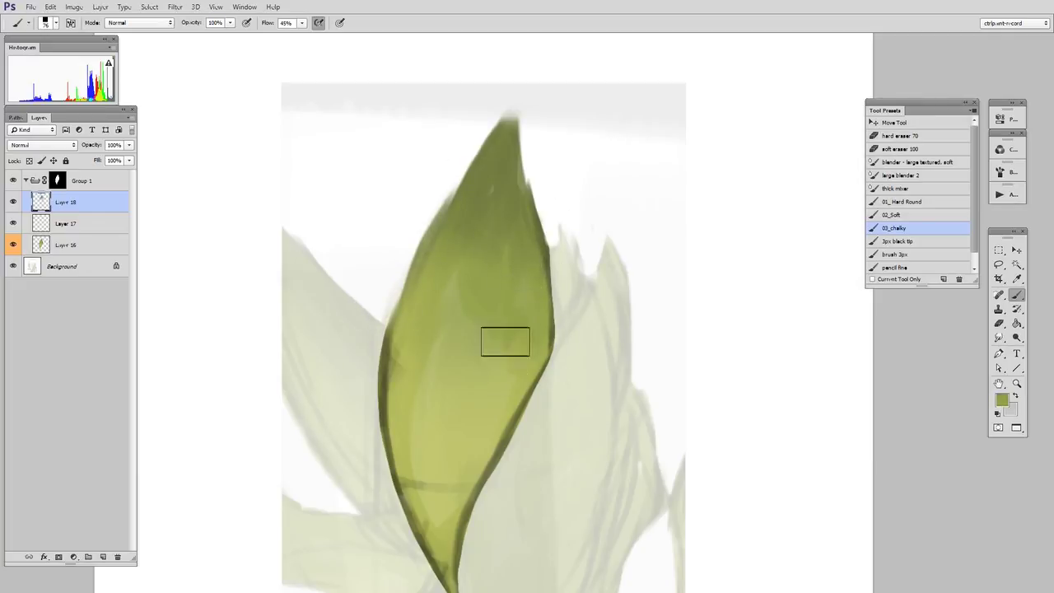
Smooth the middle of the leaf toward its right edge with sampled mid and dark greens.
left_click(463, 351, "alt")
mouse_move(495, 310)
left_mouse_down()
mouse_move(506, 309)
mouse_move(461, 304)
mouse_move(465, 322)
left_mouse_up()
left_click(471, 310, "alt")
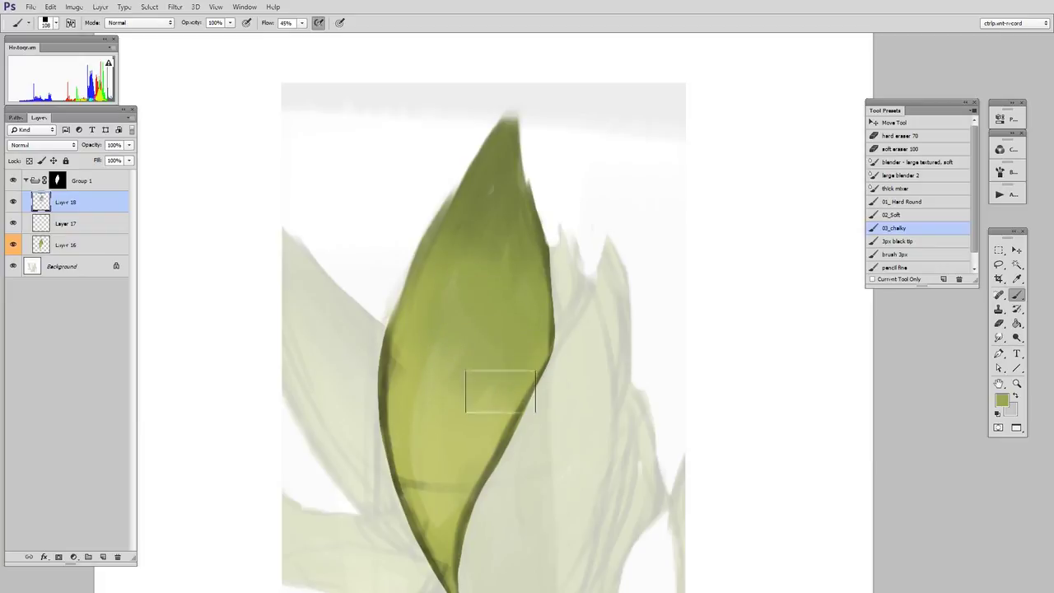
left_click(550, 247, "alt")
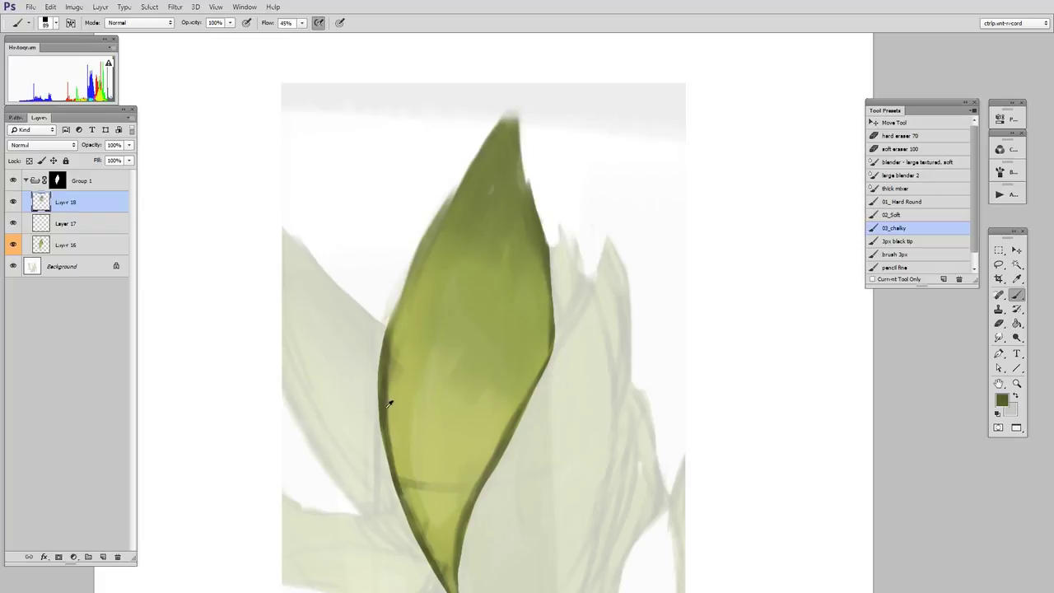
Soften the dark outline along the leaf's left edge by painting over it with sampled greens.
left_click(404, 373, "alt")
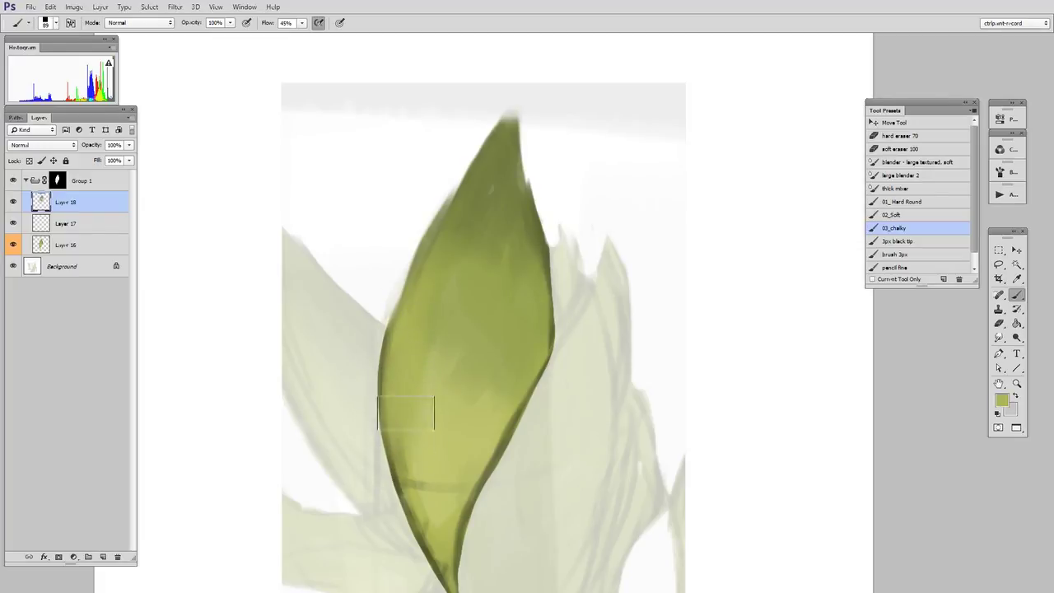
mouse_move(423, 365)
left_mouse_down()
mouse_move(455, 327)
mouse_move(376, 367)
mouse_move(396, 332)
left_mouse_up()
left_click(401, 337, "alt")
left_click_drag(391, 383, 412, 252)
left_click_drag(395, 326, 442, 206)
left_click(451, 251, "alt")
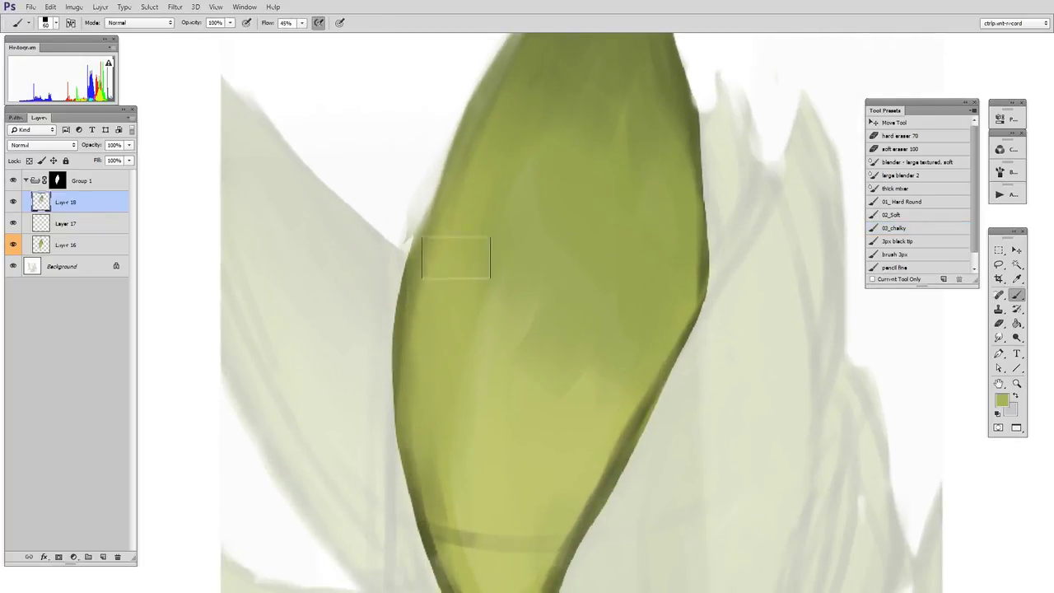
left_click(393, 344, "alt")
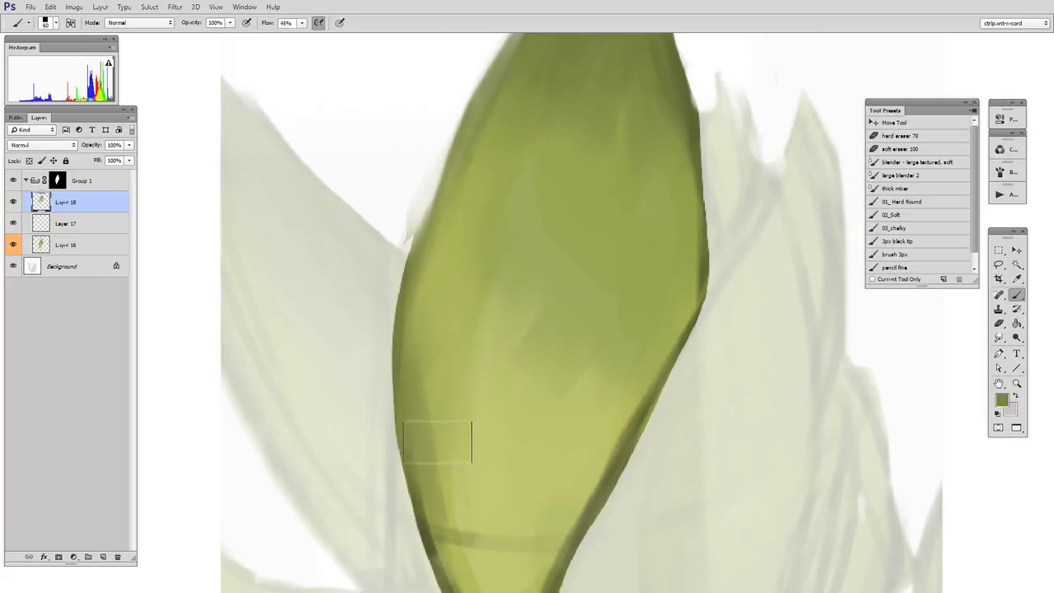
left_click(449, 402, "alt")
Paint over the horizontal sketch line across the lower part of the leaf with sampled light green and a smaller brush.
left_click_drag(473, 472, 395, 378)
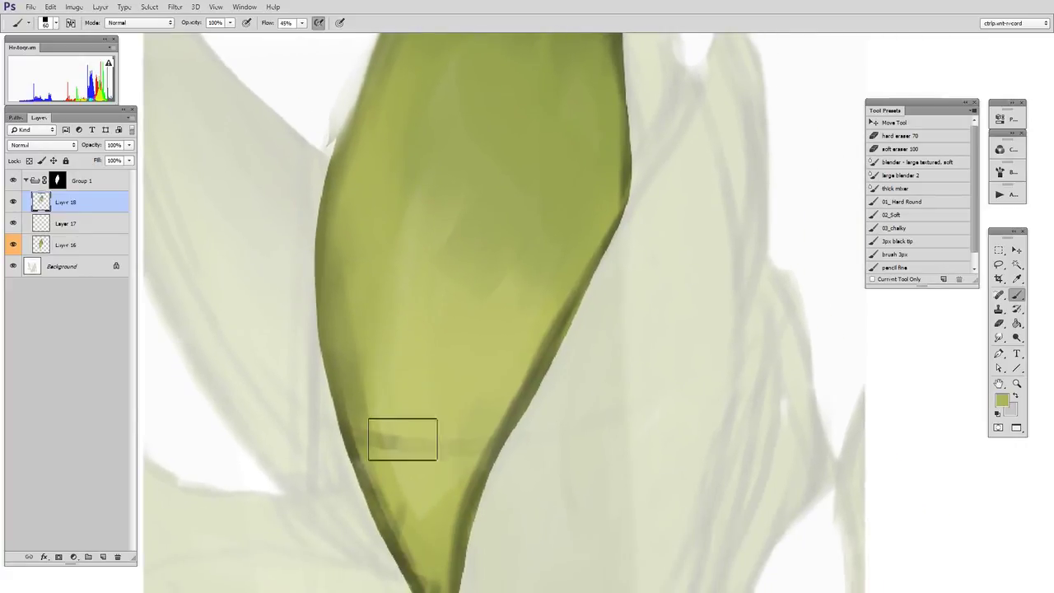
mouse_move(465, 419)
left_mouse_down()
mouse_move(457, 423)
mouse_move(483, 329)
mouse_move(477, 350)
left_mouse_up()
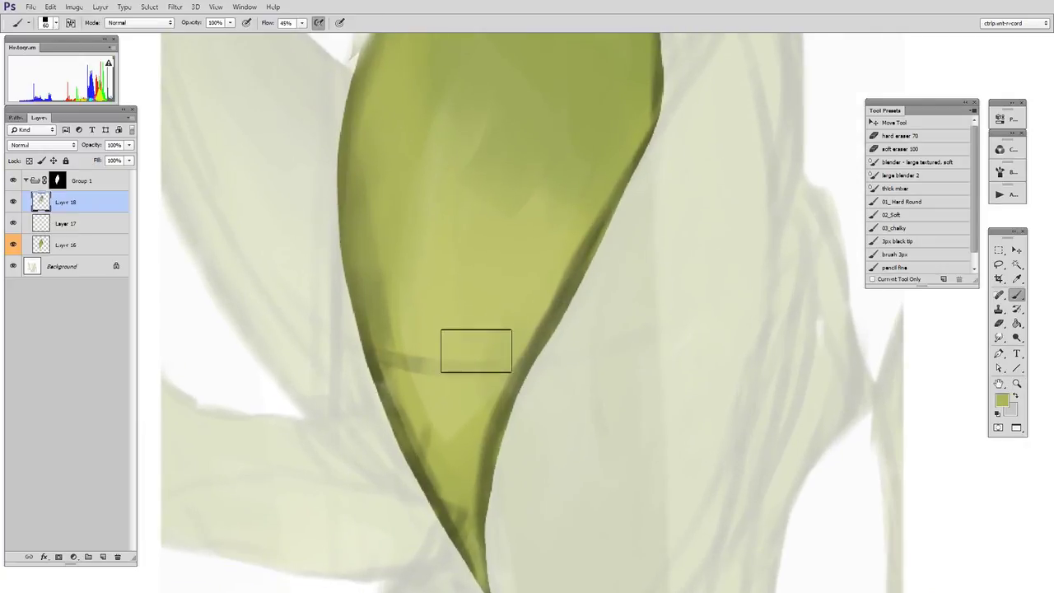
key("[")
key("[")
left_click(447, 340, "alt")
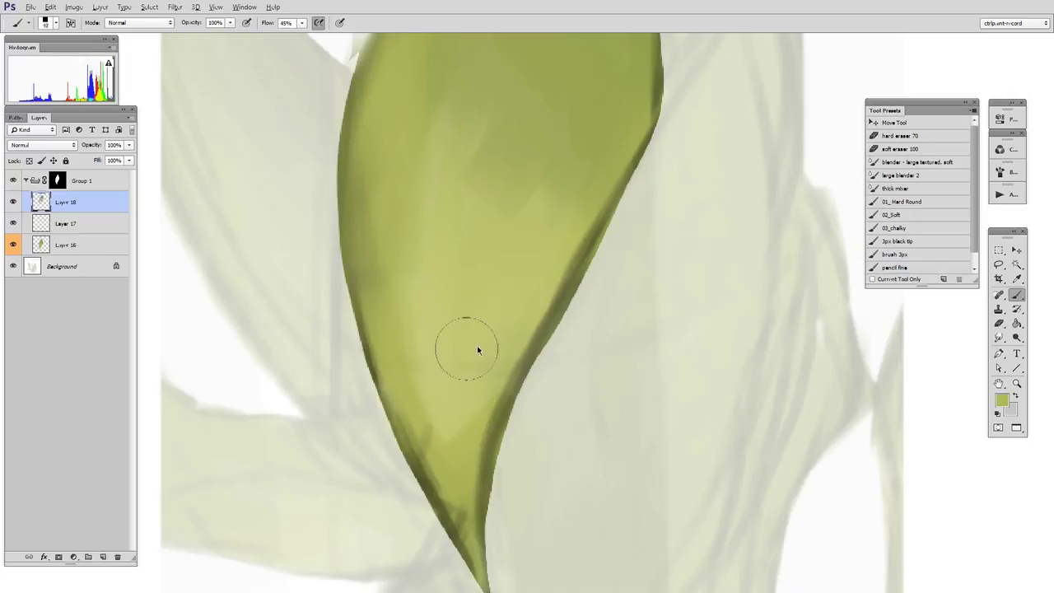
left_click_drag(461, 404, 473, 402)
Soften the outline along the leaf's lower right edge into a green shadow using colors sampled from the edge and interior.
left_click(535, 346, "alt")
mouse_move(556, 309)
left_mouse_down()
mouse_move(579, 258)
mouse_move(525, 351)
mouse_move(557, 255)
mouse_move(501, 381)
mouse_move(517, 311)
mouse_move(473, 372)
mouse_move(526, 242)
mouse_move(518, 301)
left_mouse_up()
left_click(508, 288, "alt")
left_click(579, 259, "alt")
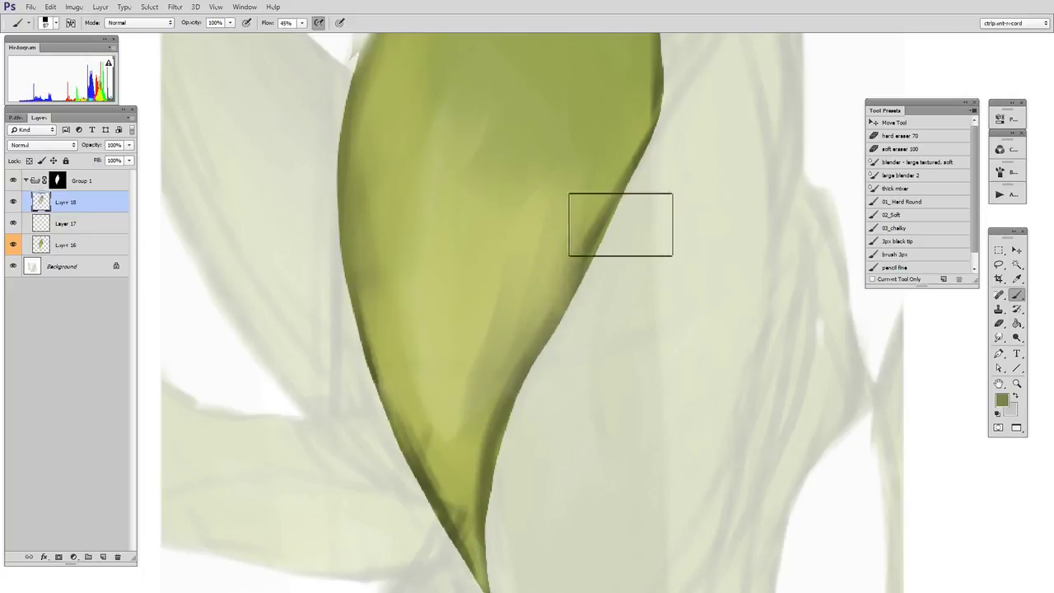
left_click_drag(621, 226, 588, 271)
left_click(570, 234, "alt")
left_click_drag(567, 189, 553, 253)
left_click_drag(552, 171, 496, 293)
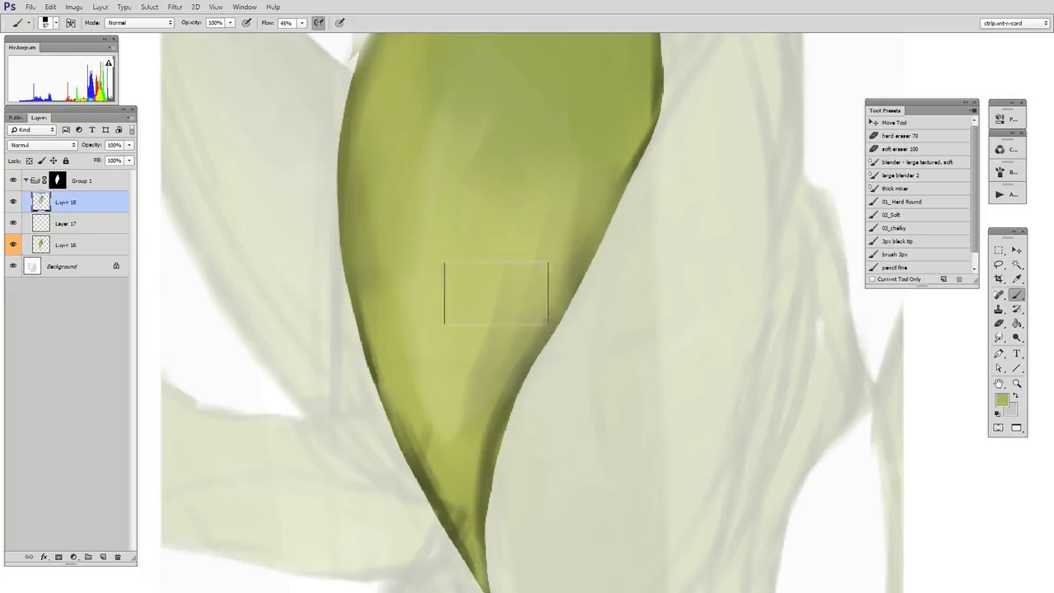
Blend sampled light yellow-green through the lower middle of the leaf.
left_click_drag(539, 200, 485, 316)
left_click(461, 277, "alt")
left_click_drag(476, 275, 461, 371)
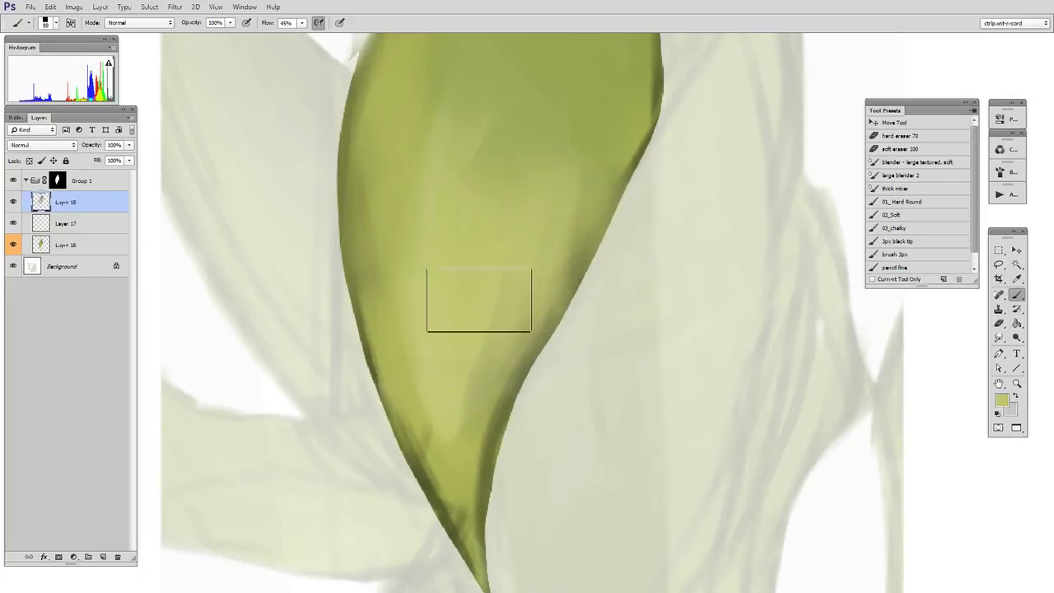
left_click_drag(481, 300, 459, 438)
left_click_drag(488, 384, 477, 310)
Darken the leaf's narrow base with dark green and blend it upward into the light yellow-green area.
left_click_drag(484, 453, 491, 371)
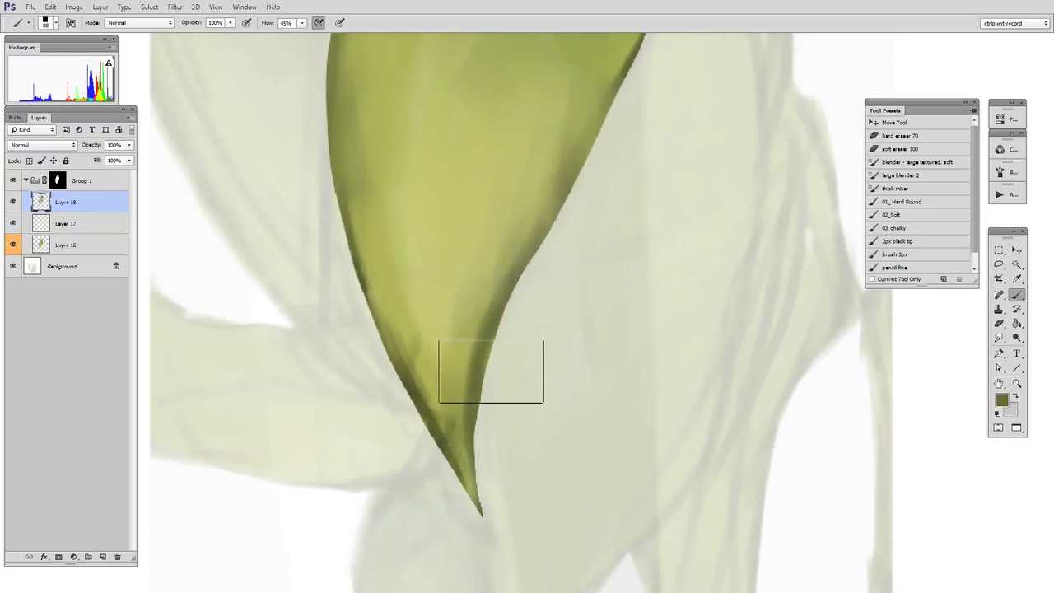
left_click_drag(464, 476, 453, 433)
mouse_move(434, 339)
left_mouse_down()
mouse_move(426, 420)
mouse_move(381, 312)
left_mouse_up()
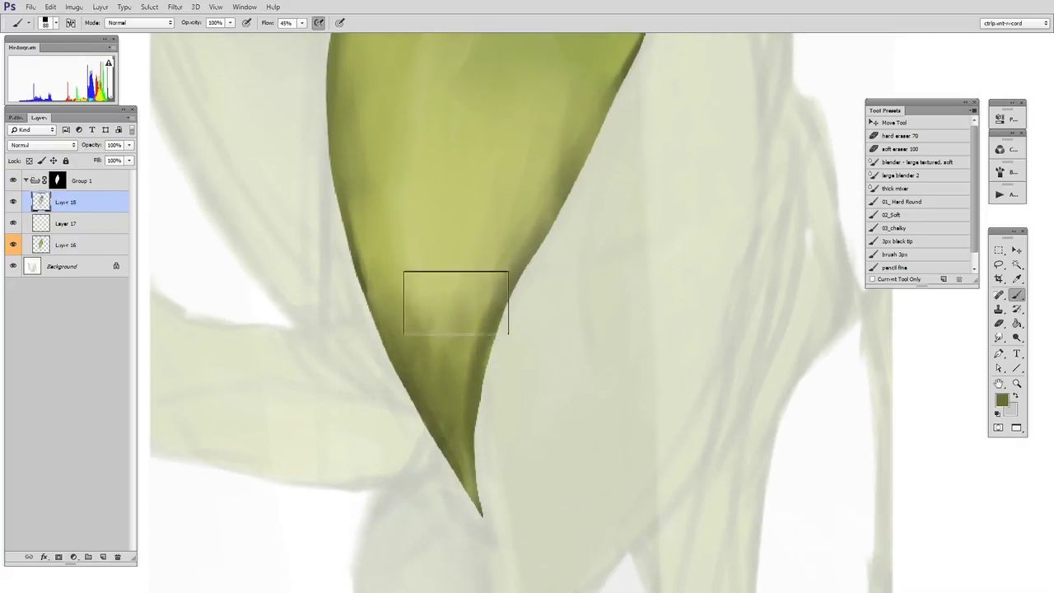
left_click(446, 249, "alt")
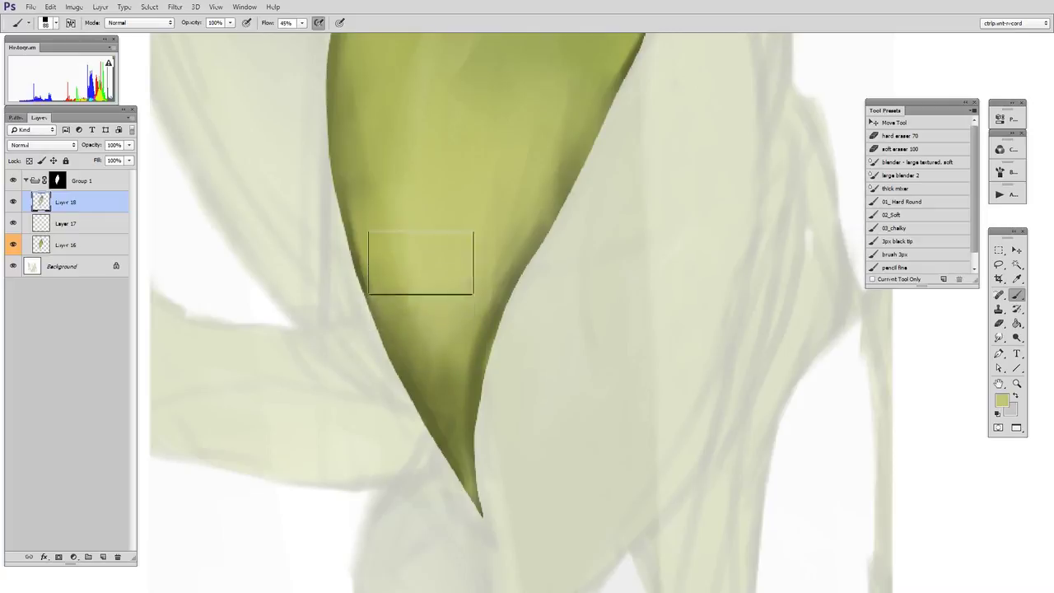
Paint over the outline at the leaf's widest right-hand bend with sampled dark and mid greens.
mouse_move(586, 157)
left_mouse_down()
mouse_move(530, 371)
mouse_move(554, 333)
mouse_move(528, 369)
left_mouse_up()
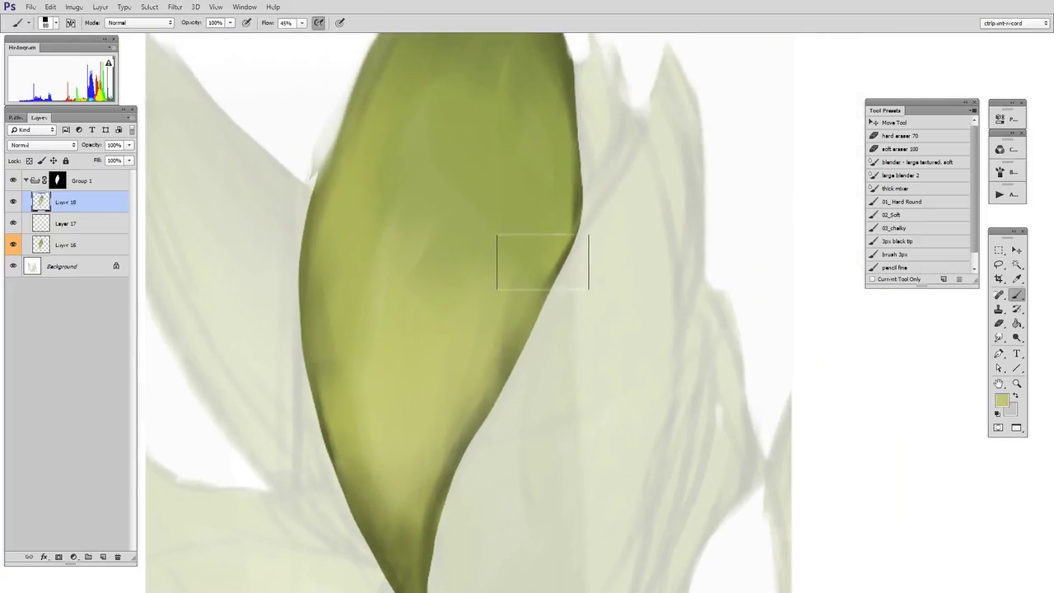
left_click(556, 265, "alt")
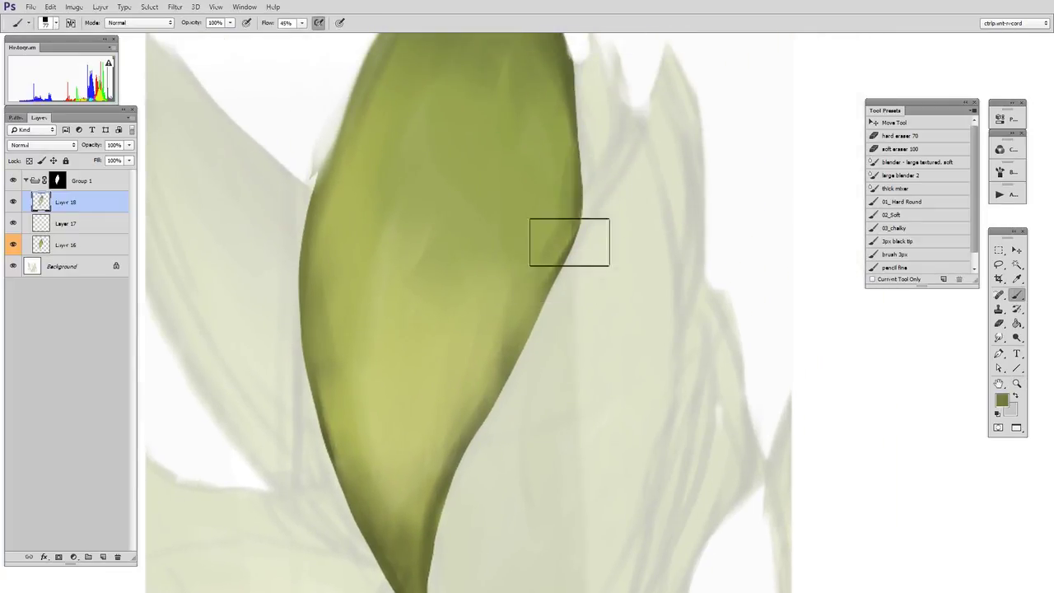
left_click(539, 190, "alt")
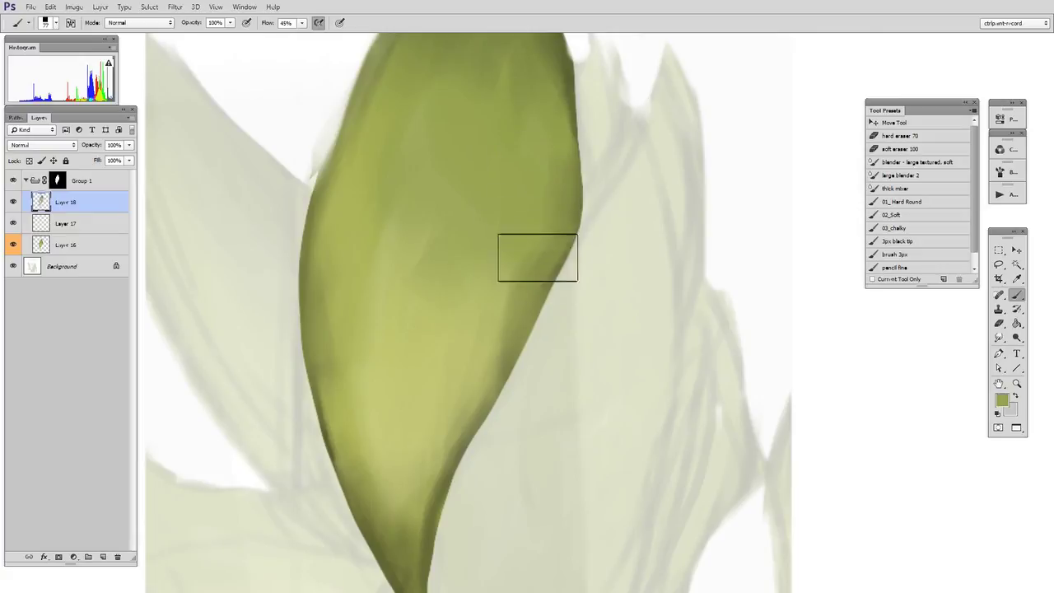
Blend the shadow along the leaf's upper right edge into the body with sampled greens.
left_click_drag(579, 206, 561, 334)
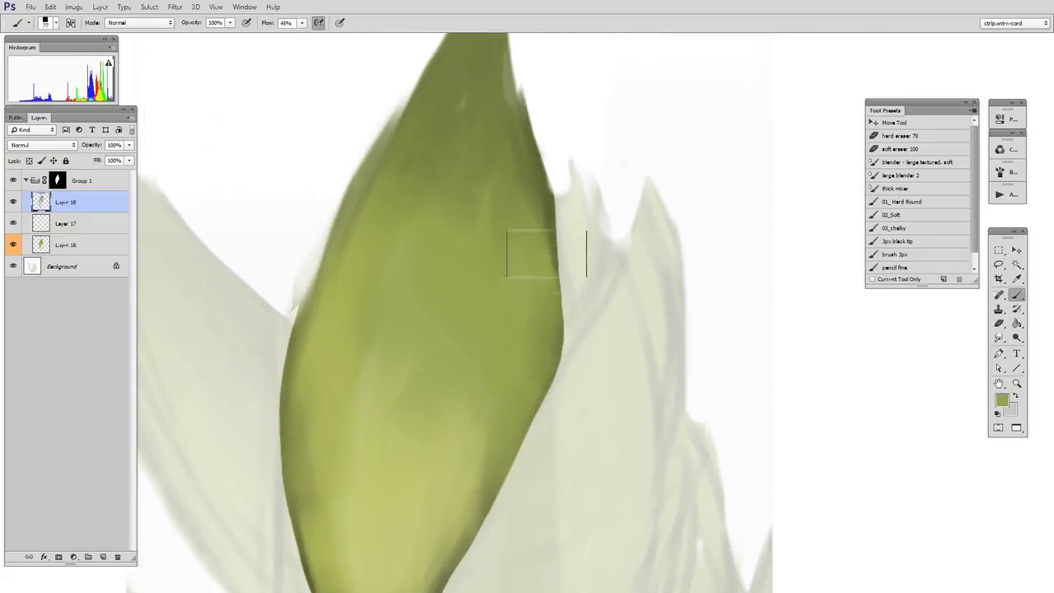
left_click(535, 193, "alt")
left_click(520, 289, "alt")
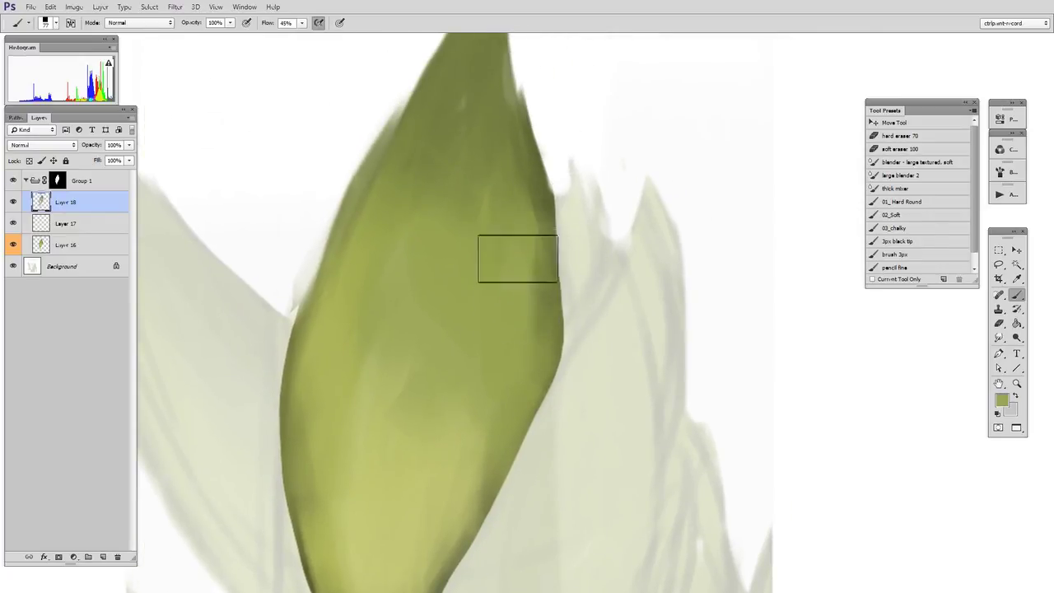
mouse_move(570, 412)
left_mouse_down()
mouse_move(575, 332)
mouse_move(555, 345)
left_mouse_up()
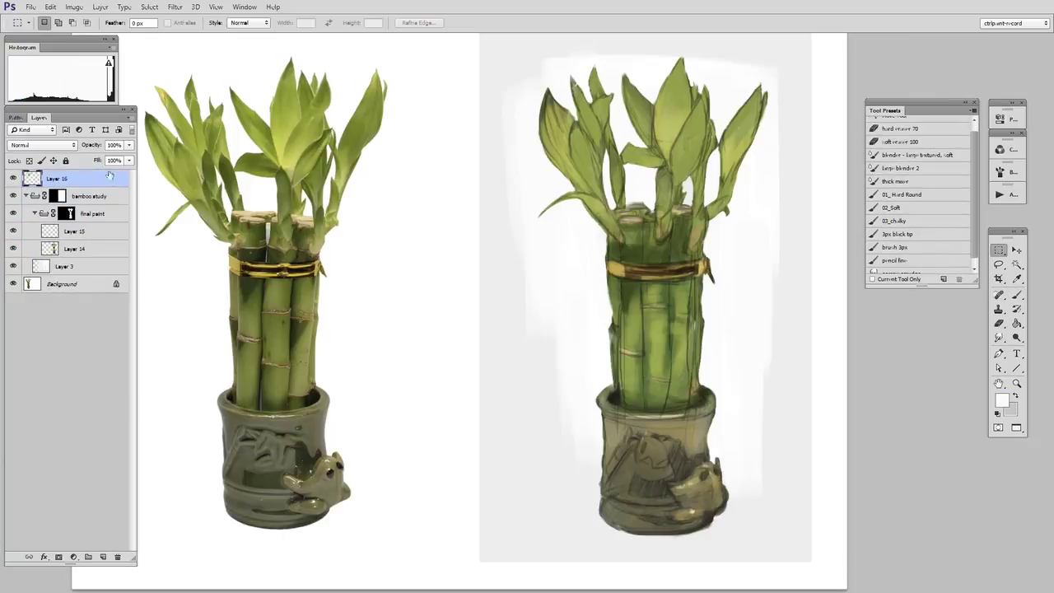
In the full bamboo study, move the reference leaf crop on Layer 16 to the right of the painted leaves.
left_click(1017, 250)
left_click_drag(188, 202, 367, 280)
mouse_move(535, 343)
left_mouse_down()
mouse_move(426, 376)
mouse_move(722, 362)
mouse_move(744, 355)
mouse_move(748, 323)
left_mouse_up()
left_click_drag(621, 346, 568, 396)
left_click_drag(577, 379, 645, 384)
left_click_drag(626, 403, 628, 510)
Add a new layer above Layer 15 in the final paint group and set up the Brush tool with a smaller size.
left_click(103, 236)
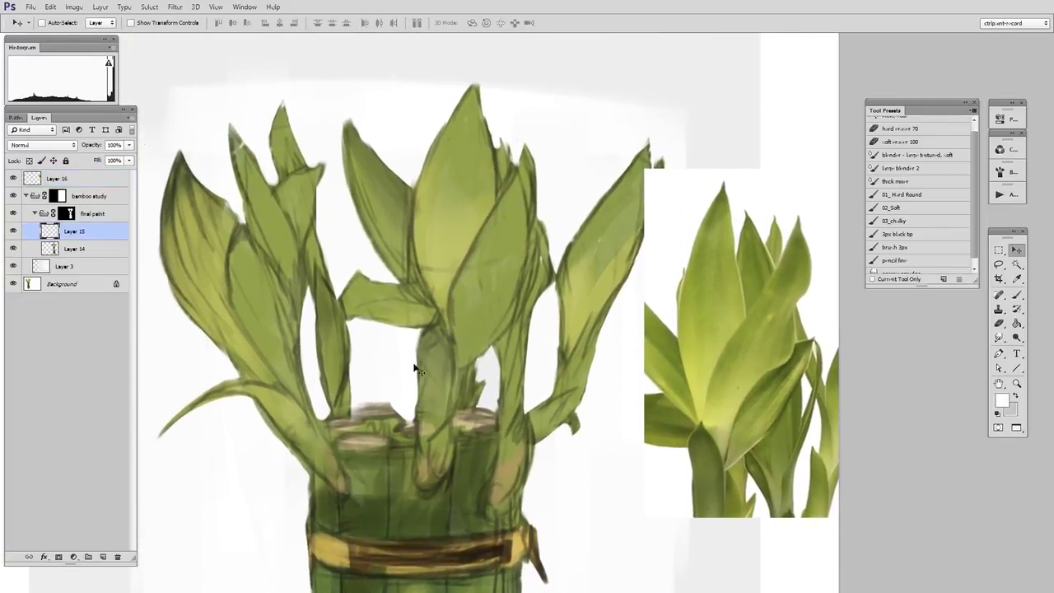
key("ctrl+shift+alt+n")
key("b")
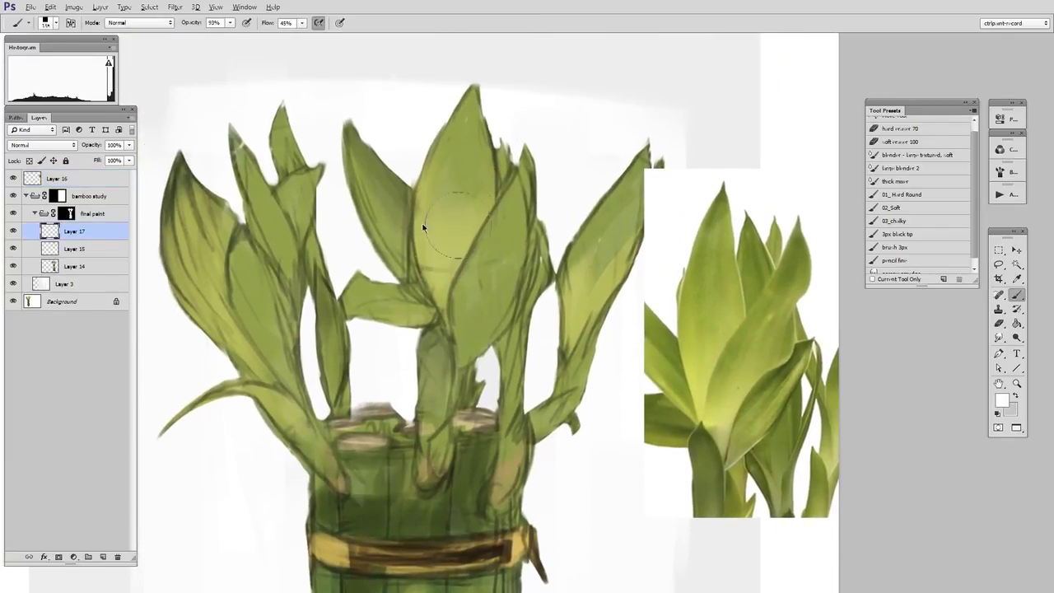
left_click_drag(422, 226, 420, 225)
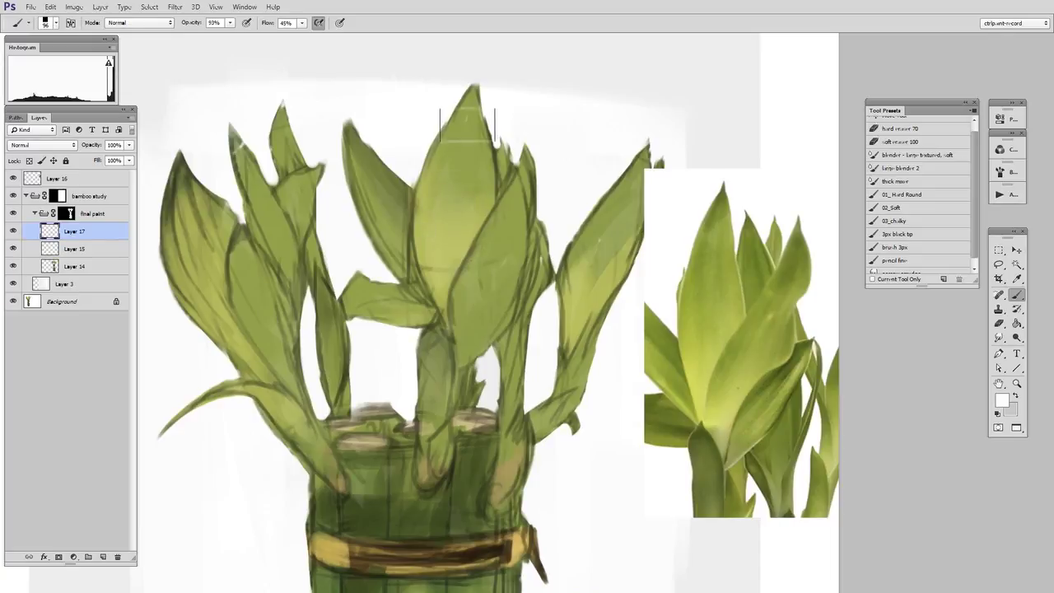
Paint the tip and upper body of the central leaf with greens sampled from it.
left_click(467, 112, "alt")
key("bracketright")
left_click_drag(468, 94, 471, 161)
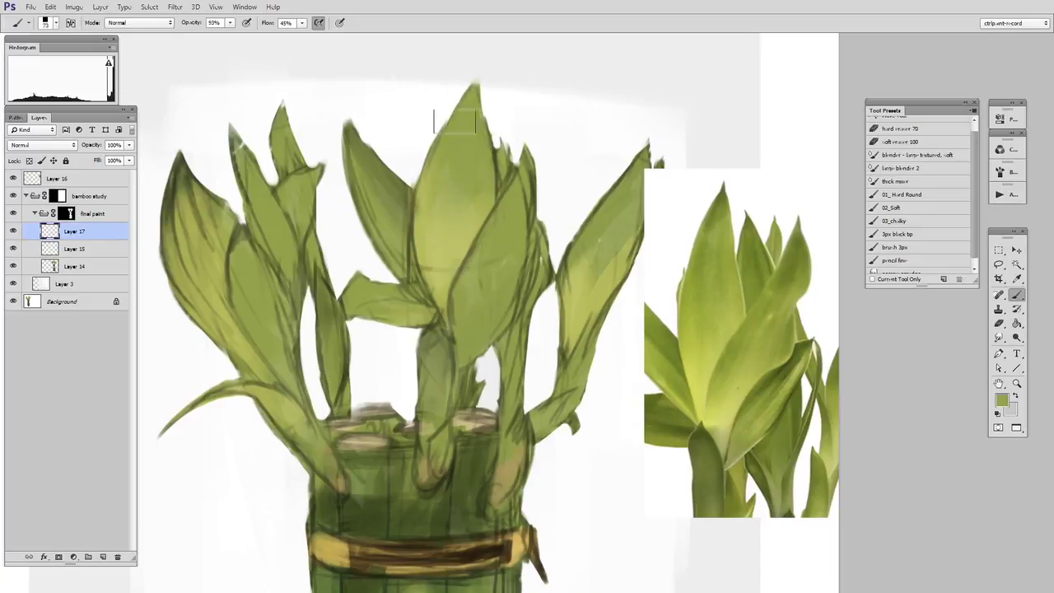
left_click(494, 146, "alt")
mouse_move(474, 105)
left_mouse_down()
mouse_move(474, 162)
mouse_move(474, 87)
mouse_move(440, 186)
left_mouse_up()
mouse_move(462, 183)
left_mouse_down()
mouse_move(474, 183)
mouse_move(440, 185)
left_mouse_up()
left_click(467, 126, "alt")
left_click(466, 233, "alt")
Shrink the brush, add a new layer above Layer 17, and paint over the central leaf's left outline with sampled green.
key("bracketleft")
key("bracketleft")
key("bracketleft")
key("bracketleft")
key("bracketleft")
key("ctrl+shift+alt+n")
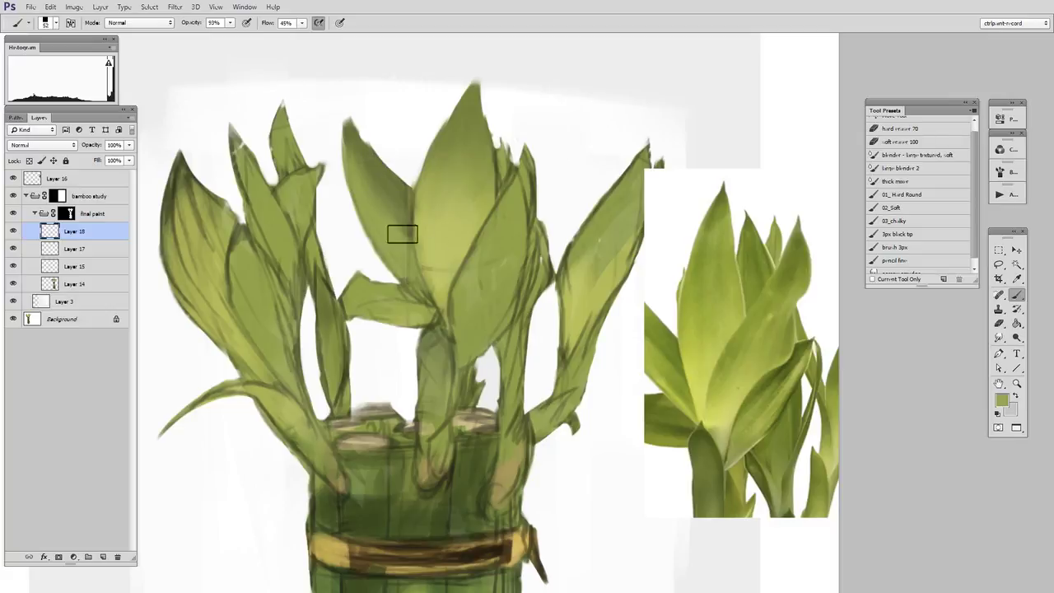
left_click(431, 238, "alt")
left_click_drag(425, 243, 429, 246)
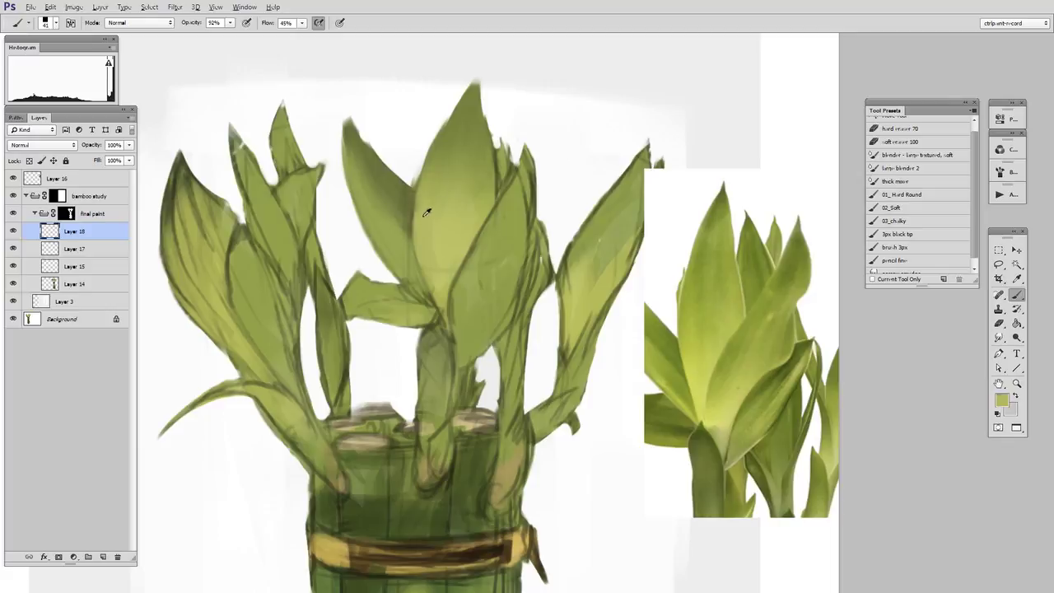
Add three layers above Layer 18 and paint over the outlines between the central leaf and its neighbours with sampled greens.
key("ctrl+shift+alt+n")
key("]")
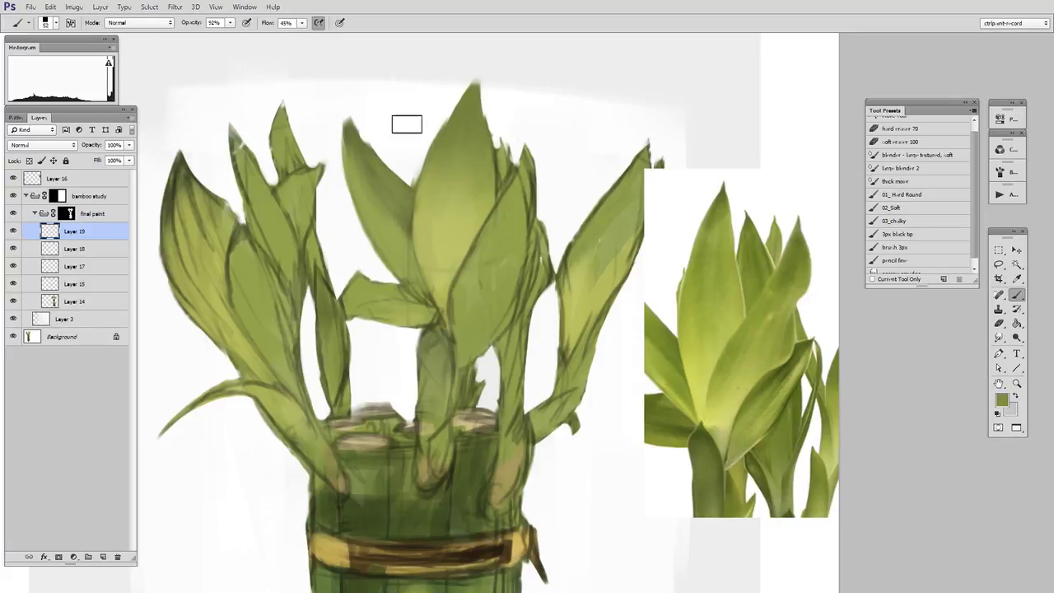
left_click(414, 218, "alt")
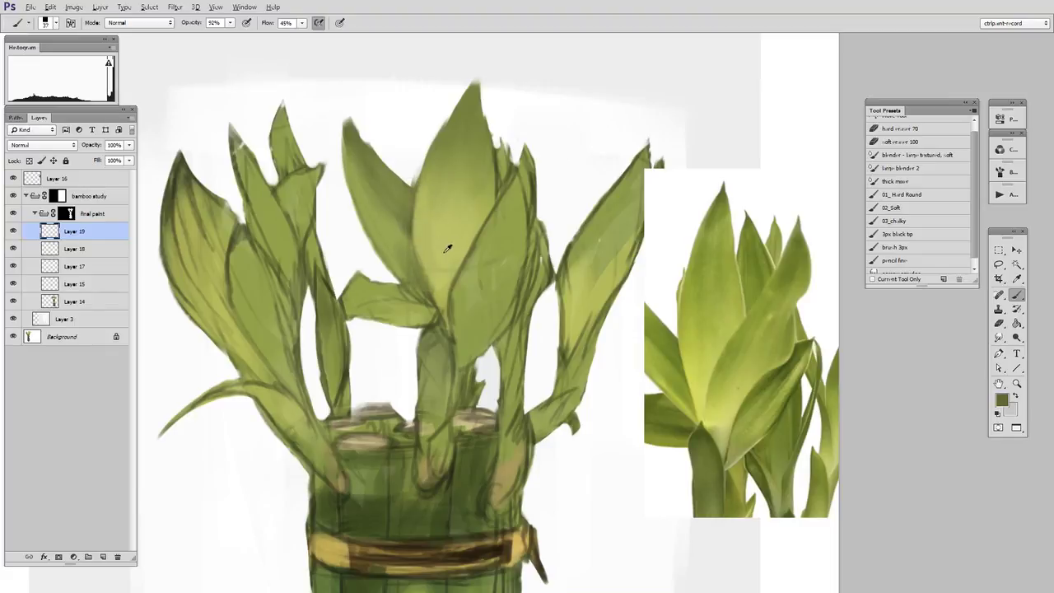
key("ctrl+shift+alt+n")
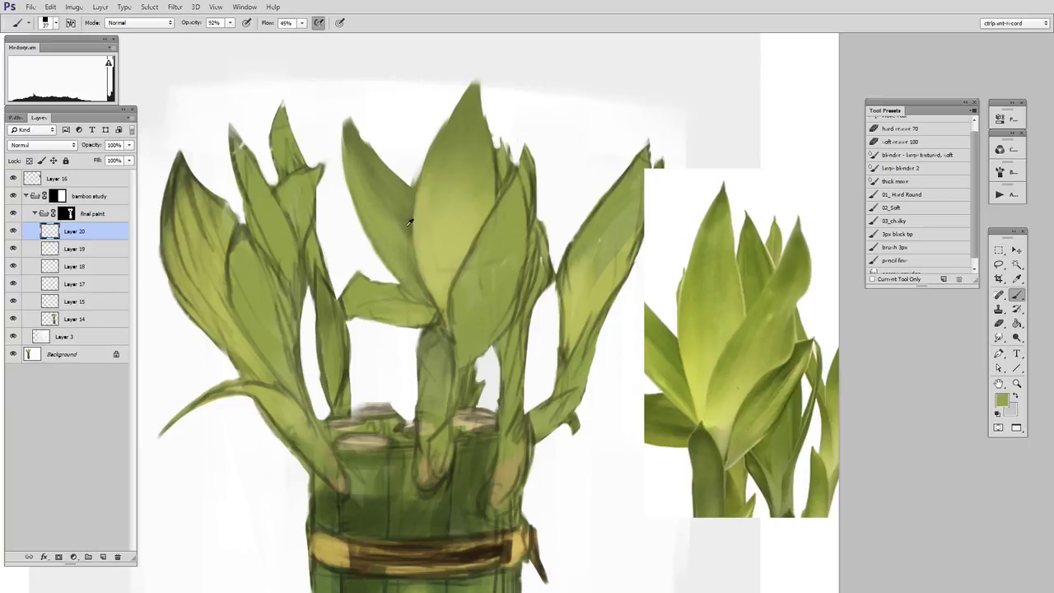
key("ctrl+shift+alt+n")
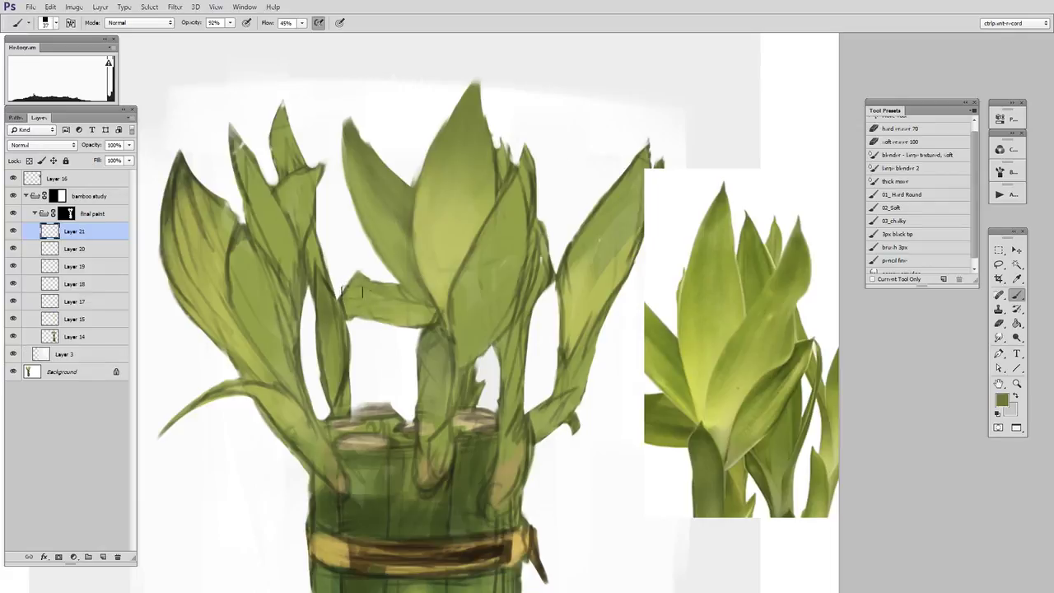
Shade the upper side of the small horizontal leaf below the left leaf with darker green, using a smaller brush.
mouse_move(353, 292)
left_mouse_down()
mouse_move(417, 301)
mouse_move(438, 285)
left_mouse_up()
key("e")
key("b")
key("bracketleft")
key("bracketleft")
left_click(404, 274, "alt")
left_click(394, 259, "alt")
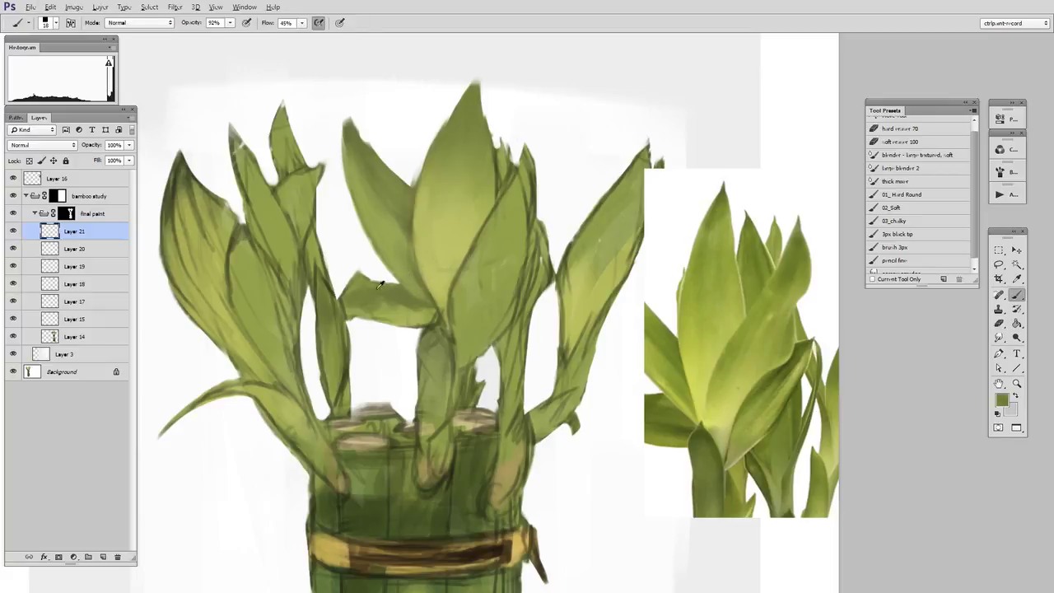
Enlarge the brush and blend the lower body of the small horizontal leaf with greens sampled from it.
left_click(432, 293, "alt")
key("bracketright")
key("bracketright")
key("bracketright")
key("bracketright")
key("bracketright")
left_click(387, 296, "alt")
left_click_drag(381, 307, 413, 308)
left_click(379, 310, "alt")
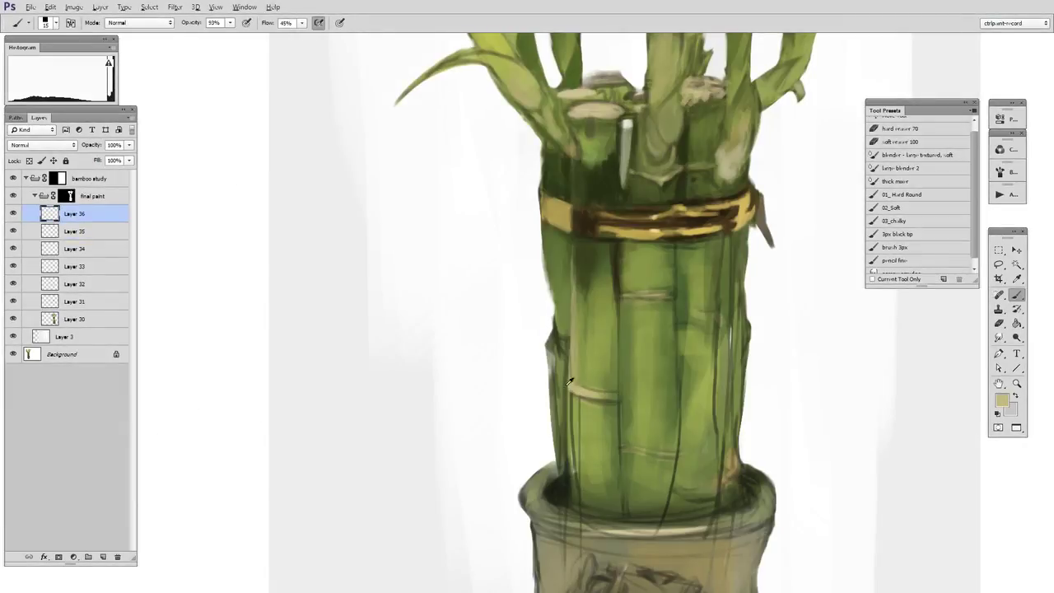
On Layer 36, define the left end of the front-left stalk's pale node with sampled tan and dark green at 94% opacity.
left_click(570, 381, "alt")
key("bracketleft")
key("bracketleft")
left_click(565, 346, "alt")
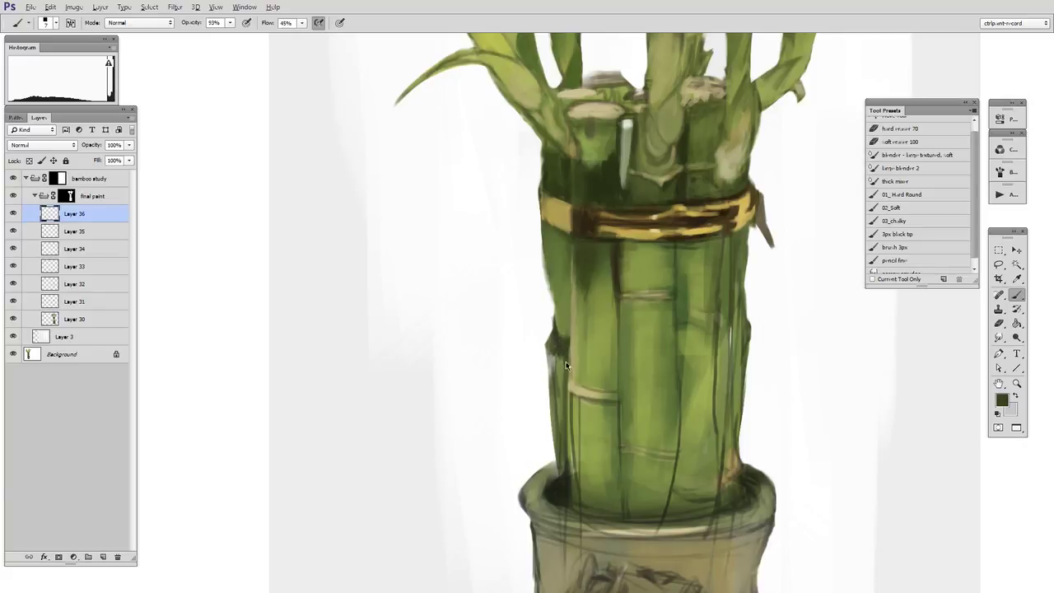
key("9")
key("4")
left_click(574, 387, "alt")
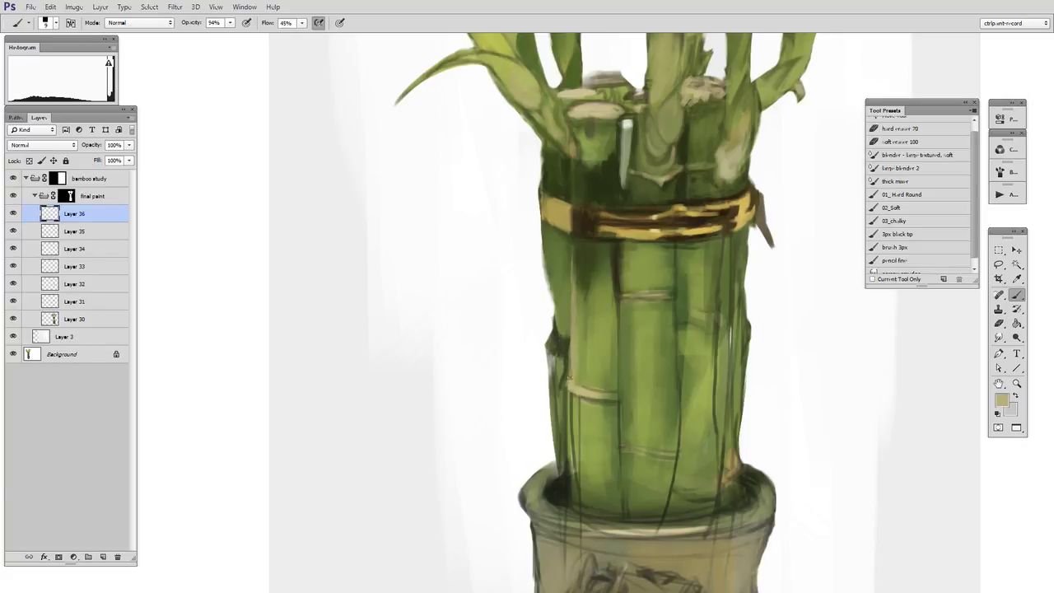
Paint the narrow stalk section at the bundle's lower left edge down to the pot with sampled dark greens.
left_click(566, 356, "alt")
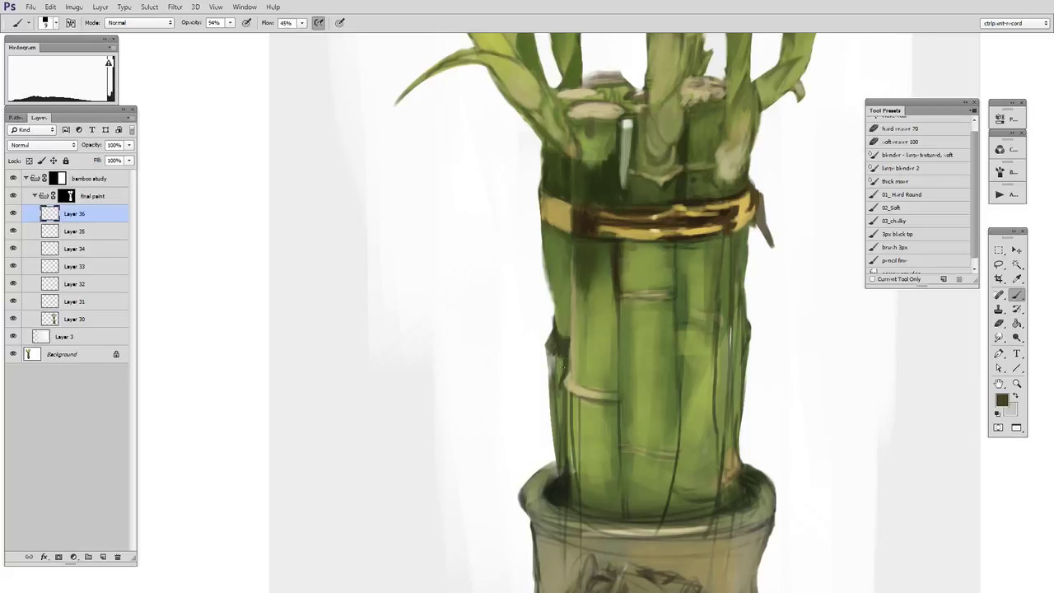
left_click(545, 360, "alt")
left_click(560, 339, "alt")
left_click_drag(557, 382, 555, 444)
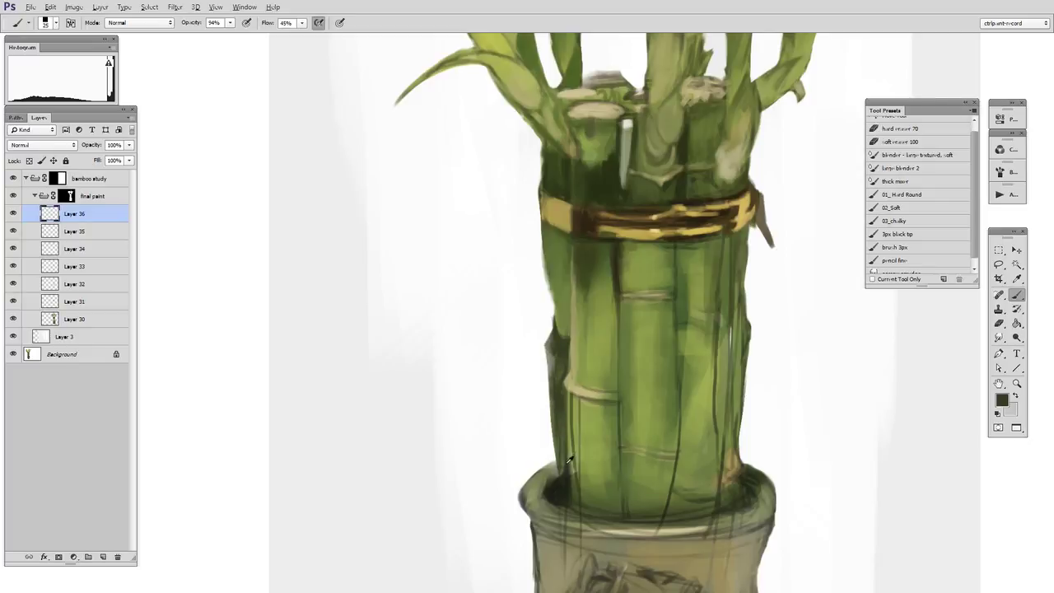
left_click(575, 526, "alt")
left_click_drag(554, 394, 562, 467)
left_click(552, 388, "alt")
left_click(563, 360, "alt")
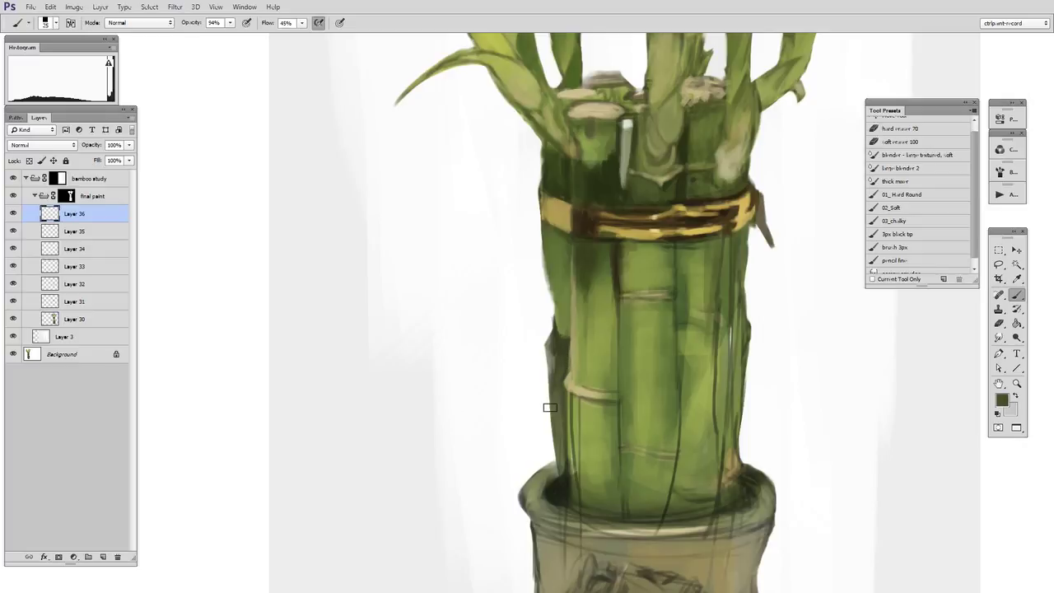
Add a layer above Layer 36 and paint over the sketch lines below the front-left stalk's node with sampled greens.
scroll(687, 390, "down", 2)
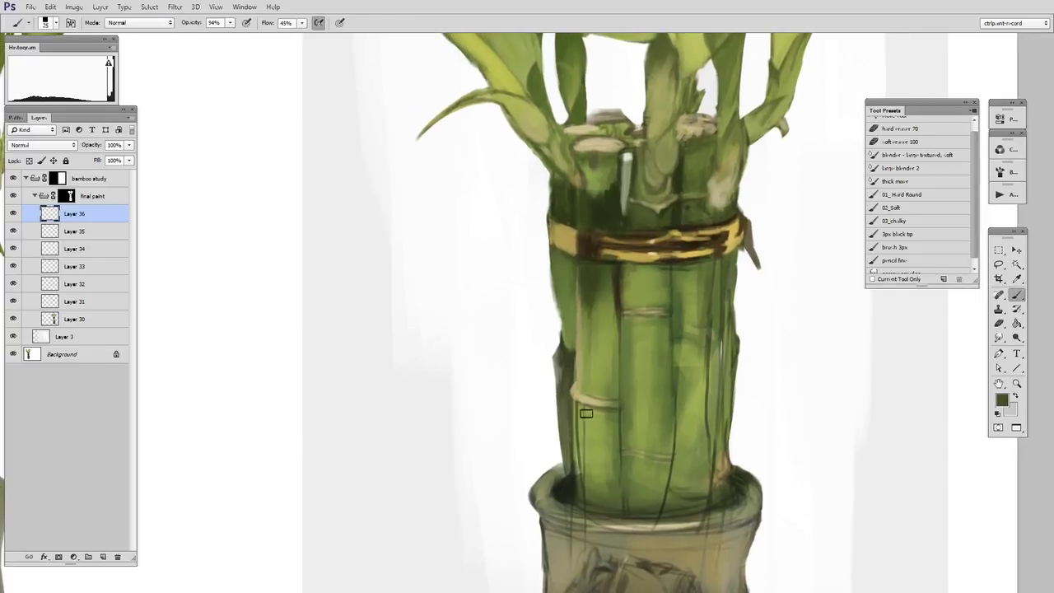
left_click(581, 409, "alt")
key("ctrl+shift+alt+n")
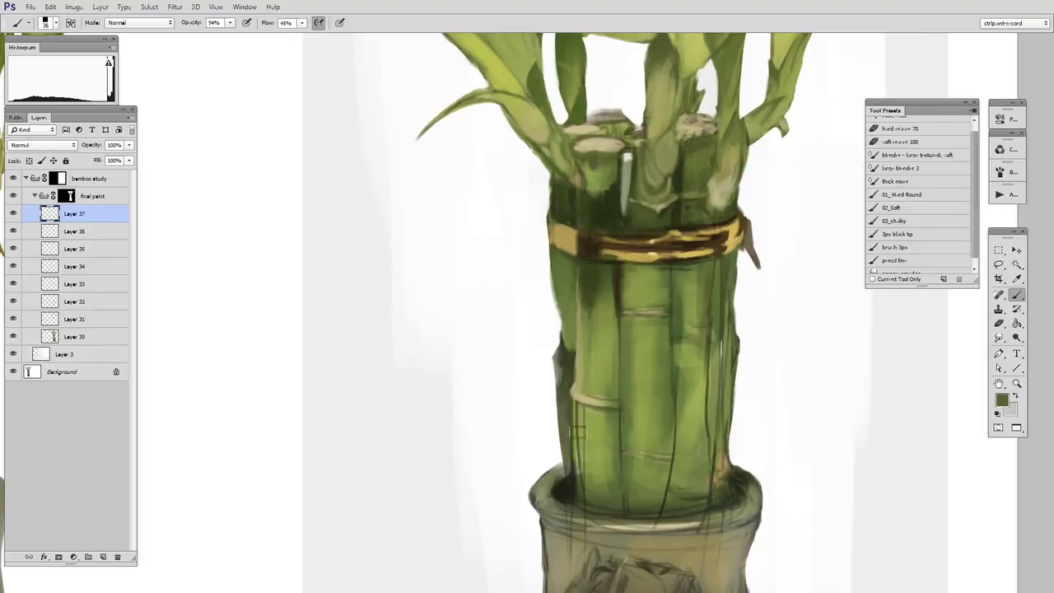
key("e")
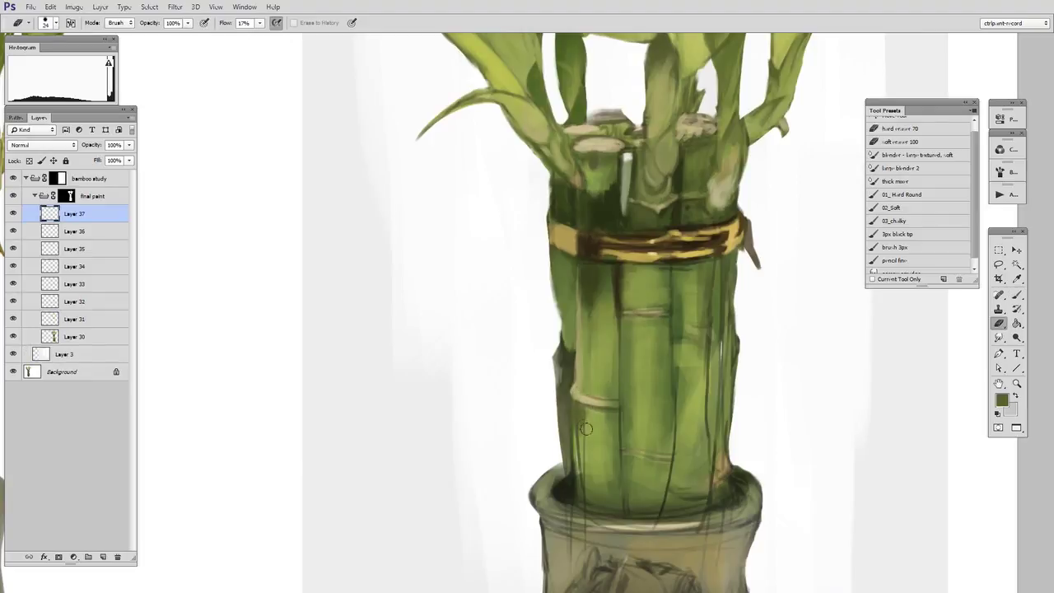
key("b")
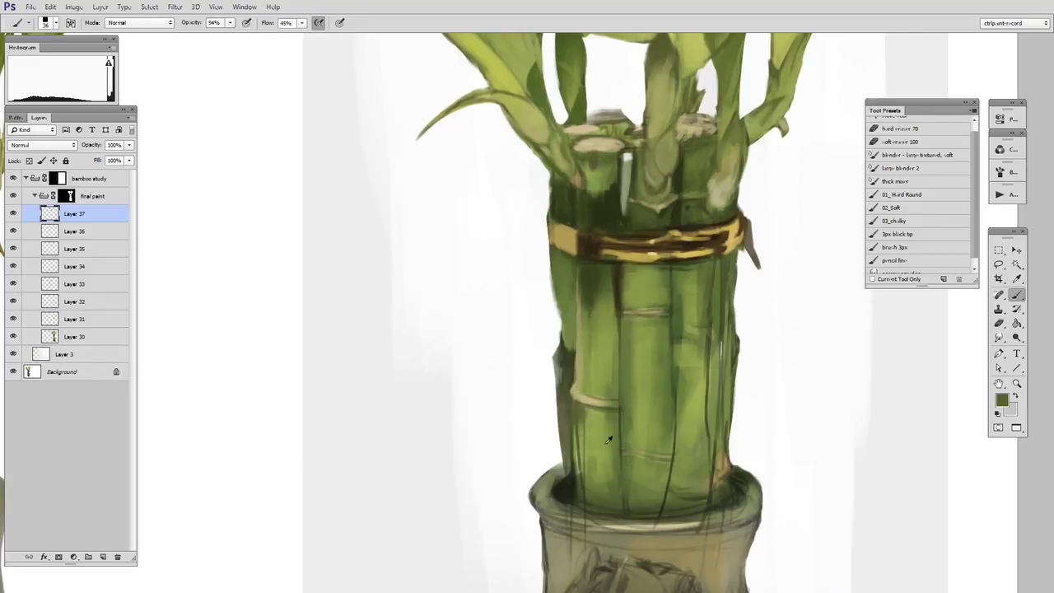
left_click(610, 439, "alt")
left_click_drag(589, 422, 588, 495)
left_click(612, 415, "alt")
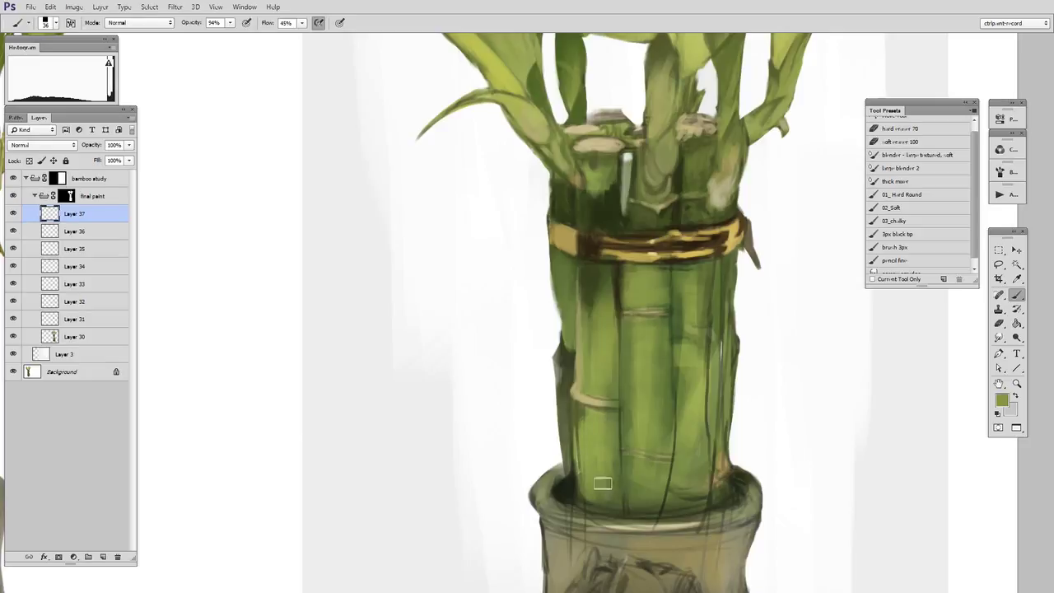
left_click(590, 487, "alt")
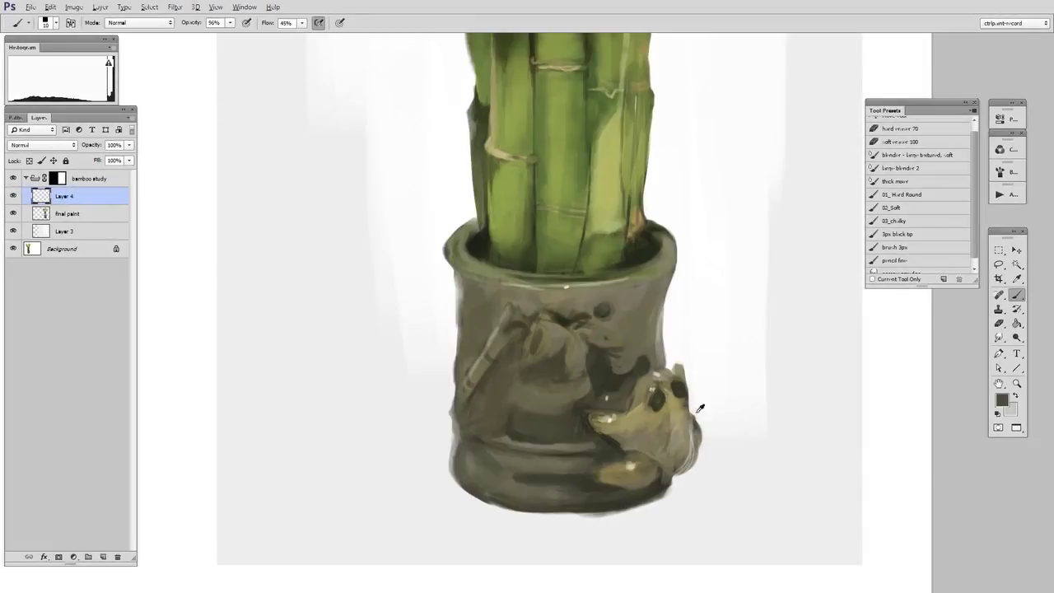
On Layer 4, refine the outer edge of the animal figure and the pot's lower right contour with sampled colours.
left_click(696, 415, "alt")
left_click(699, 433, "alt")
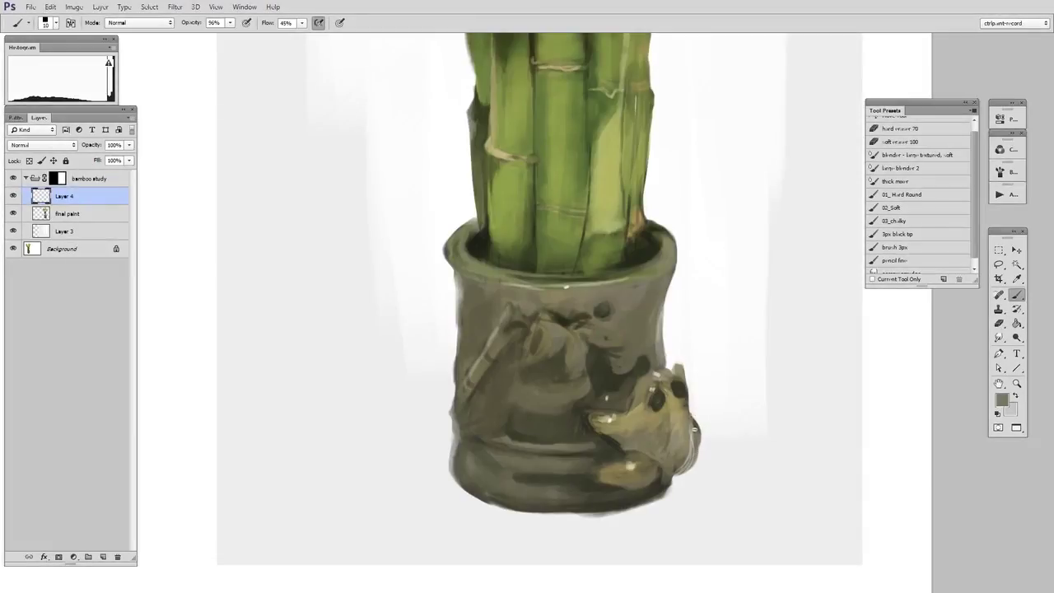
left_click(669, 481, "alt")
left_click(679, 482, "alt")
left_click(627, 502, "alt")
left_click_drag(635, 507, 651, 502)
left_click(588, 524, "alt")
Clean up the contour of the pot's base with dark and background colours sampled along its edge.
mouse_move(577, 517)
left_mouse_down()
mouse_move(606, 516)
mouse_move(527, 519)
mouse_move(384, 434)
left_mouse_up()
key("r")
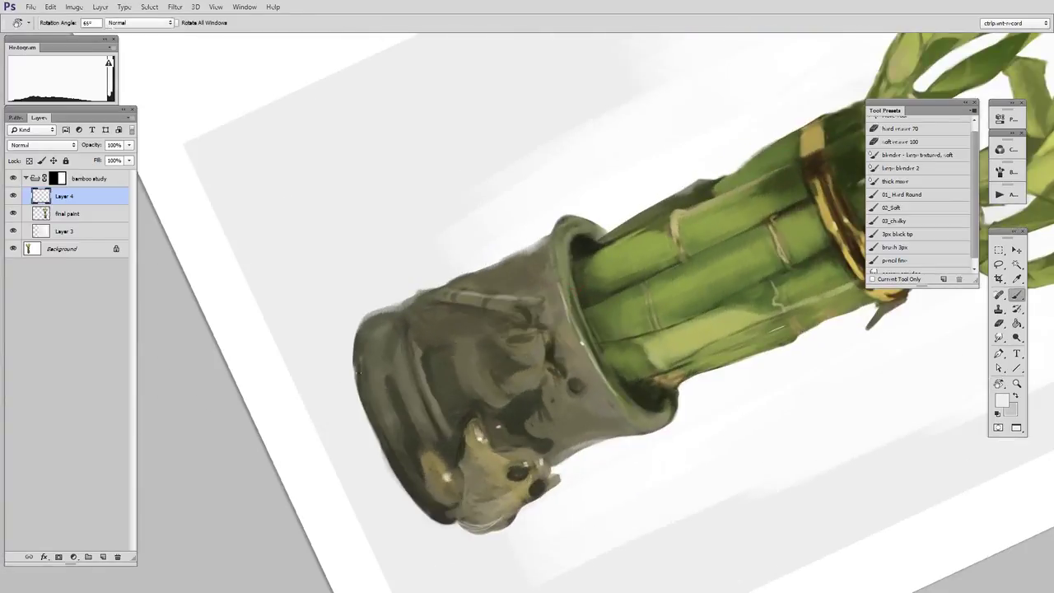
left_click(385, 434, "alt")
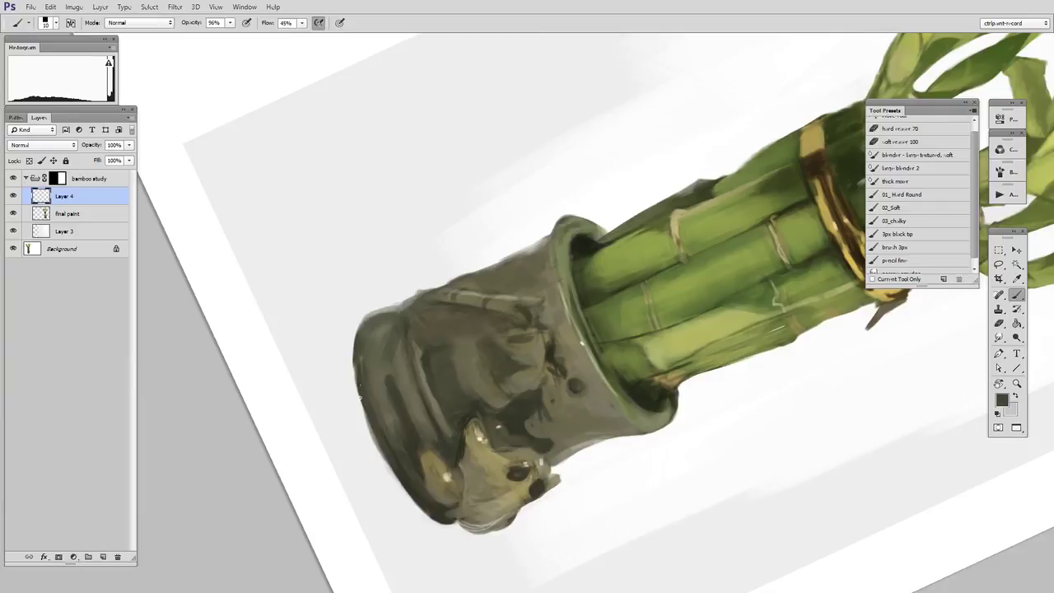
left_click(364, 424, "alt")
left_click(361, 364, "alt")
left_click(354, 362, "alt")
Smooth the left contour of the pot above its base with sampled pot and background colours.
left_click_drag(435, 378, 543, 388)
left_click_drag(441, 426, 473, 380)
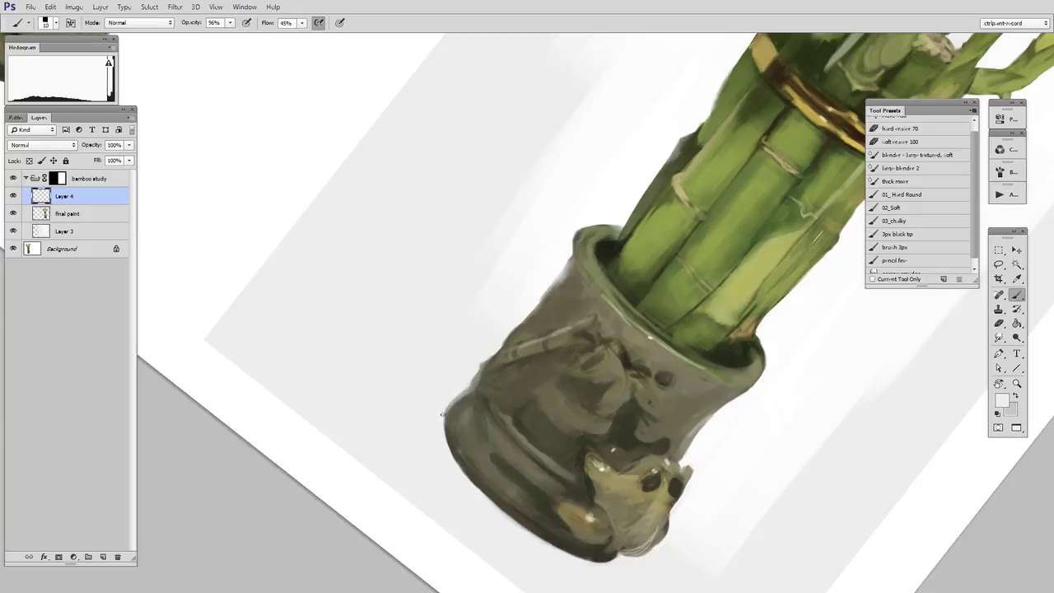
left_click_drag(471, 383, 501, 340)
left_click(495, 361, "alt")
left_click(485, 358, "alt")
left_click(509, 339, "alt")
mouse_move(504, 341)
left_mouse_down()
mouse_move(537, 308)
mouse_move(479, 372)
left_mouse_up()
left_click(513, 331, "alt")
left_click(495, 342, "alt")
left_click(499, 354, "alt")
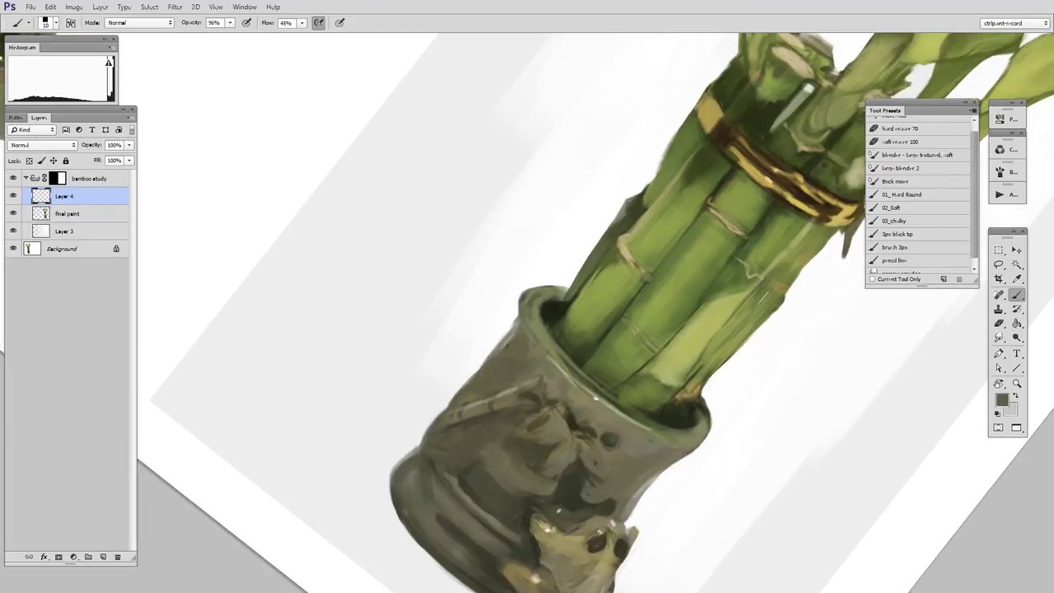
Refine the pot's left edge just below the rim with colours sampled there.
left_click(518, 323, "alt")
left_click(516, 327, "alt")
left_click(510, 322, "alt")
key("r")
left_click_drag(557, 443, 494, 445)
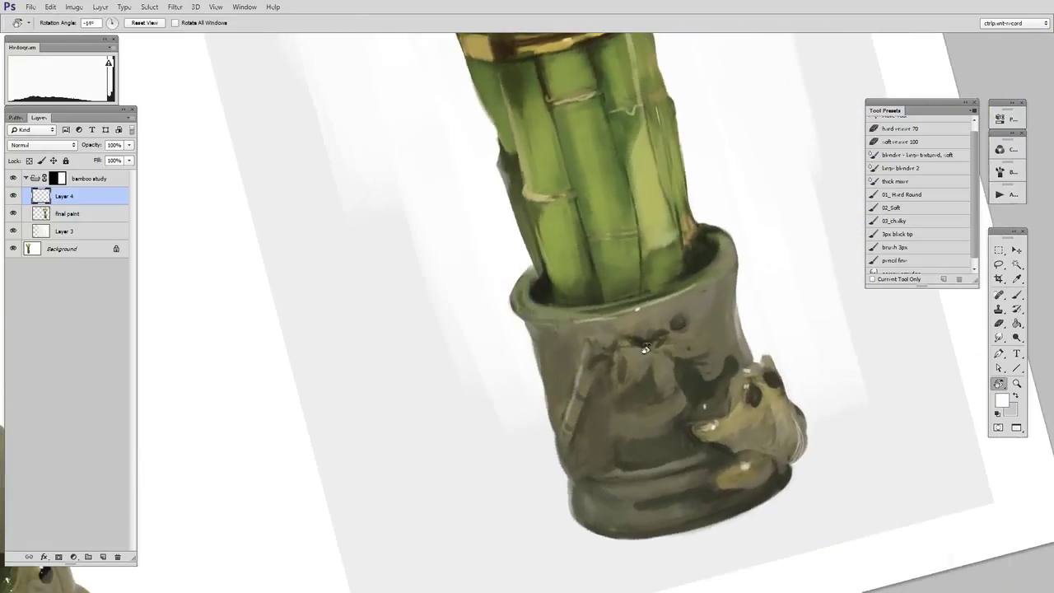